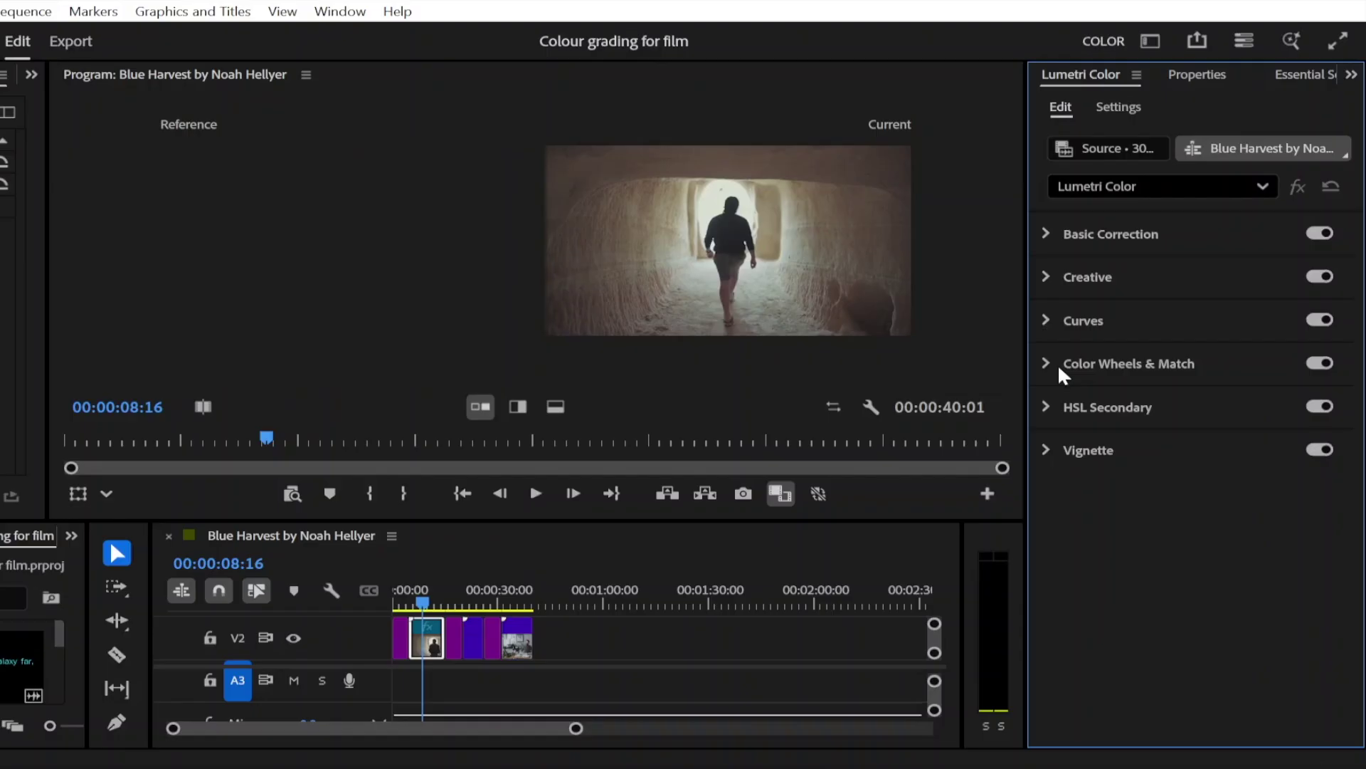
Step: Apply the automatic color match from the orange silhouette reference frame to the tunnel clip
{"action": "left_click", "coordinate": [818, 598]}
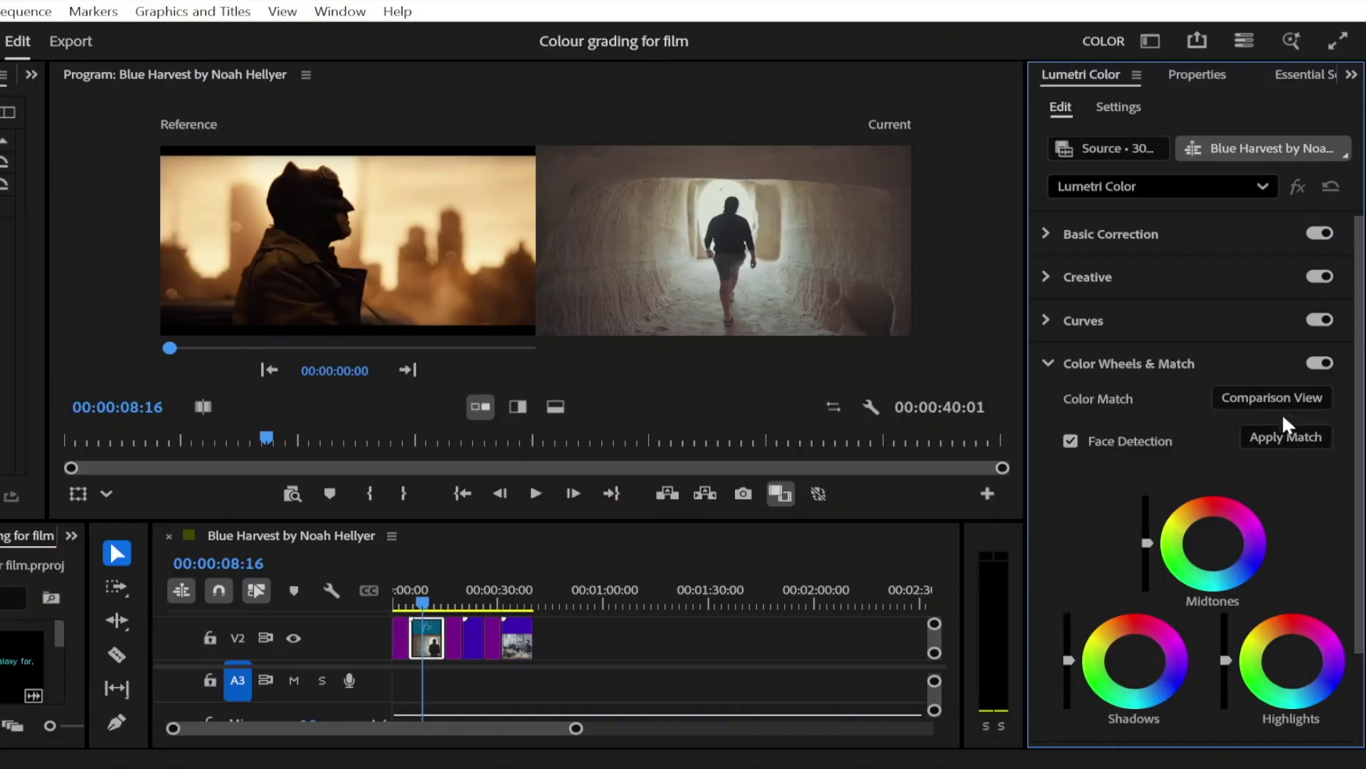
{"action": "left_click", "coordinate": [1300, 437]}
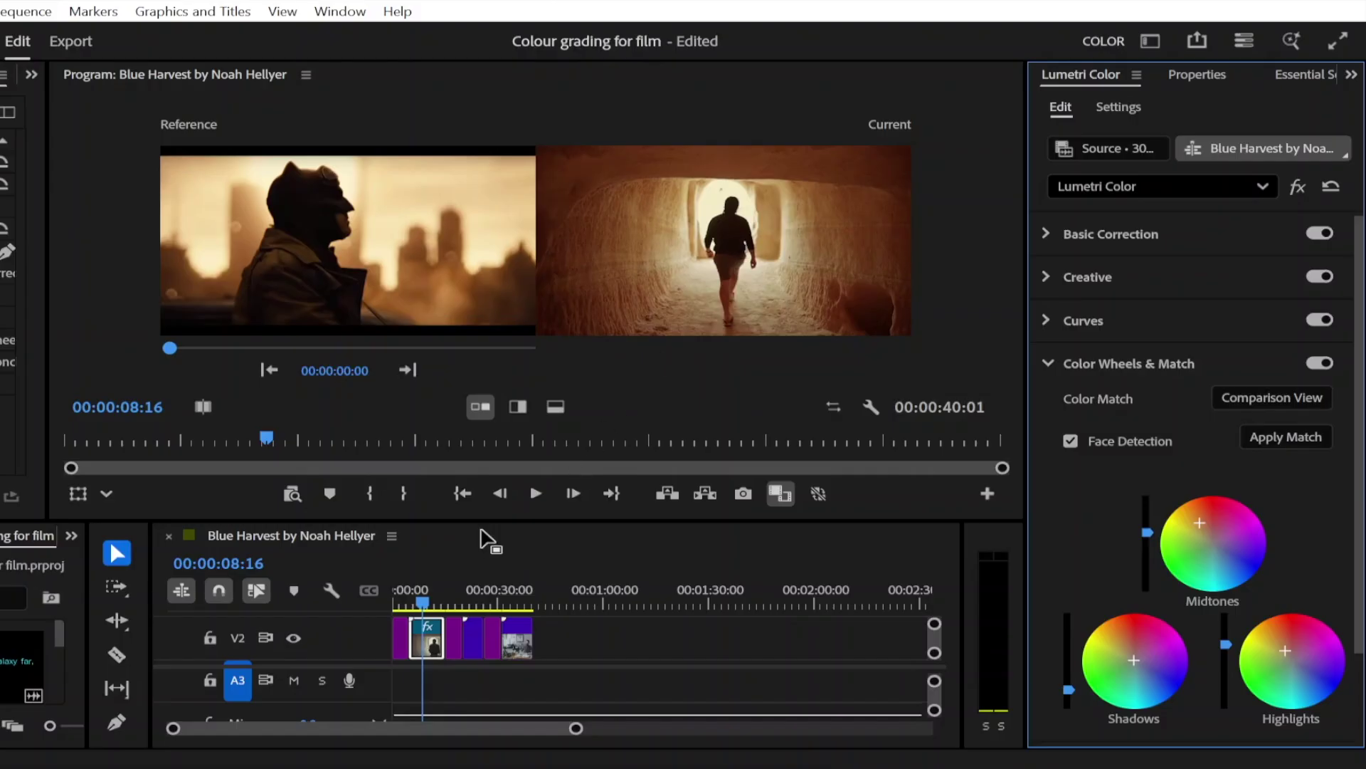
Step: Remove the Lumetri Color effect from the tunnel clip, along with its Motion, Opacity and Time Remapping attributes
{"action": "right_click", "coordinate": [426, 642]}
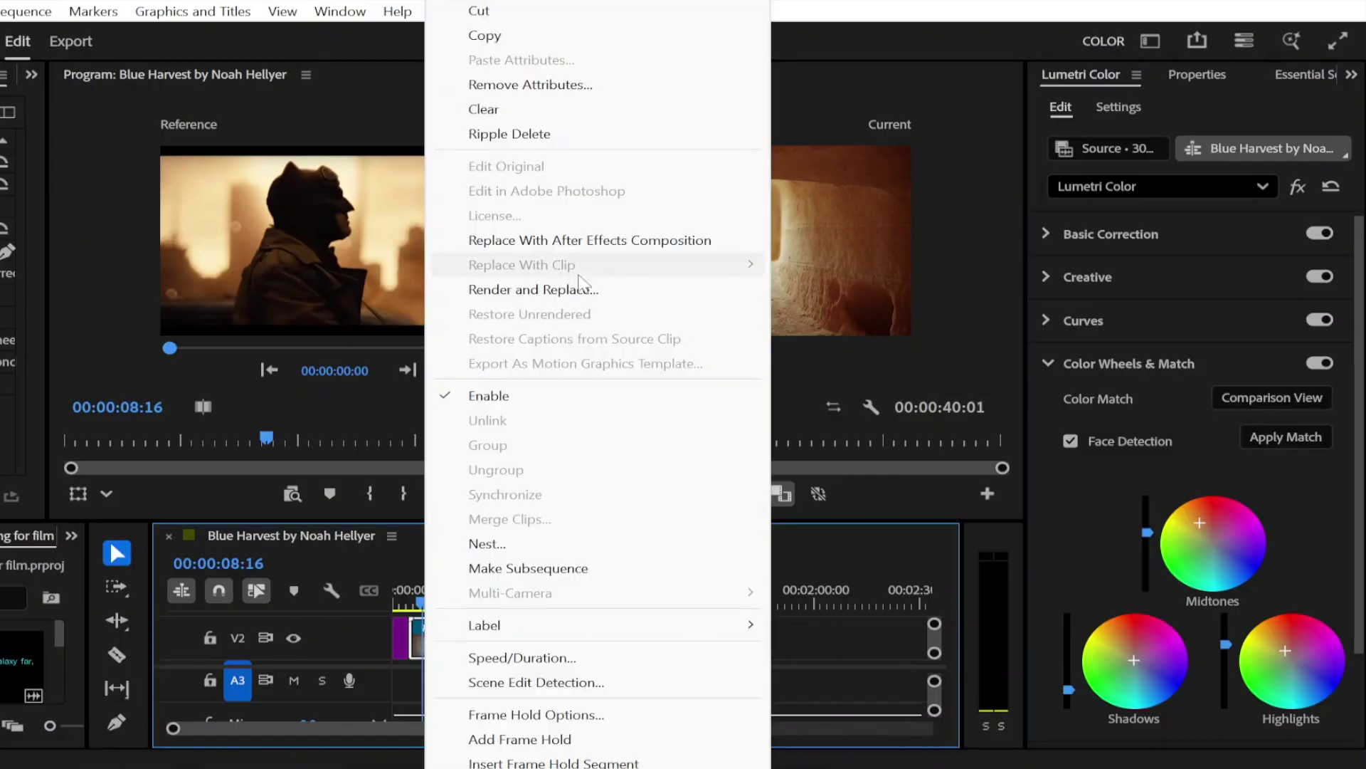
{"action": "left_click", "coordinate": [536, 84]}
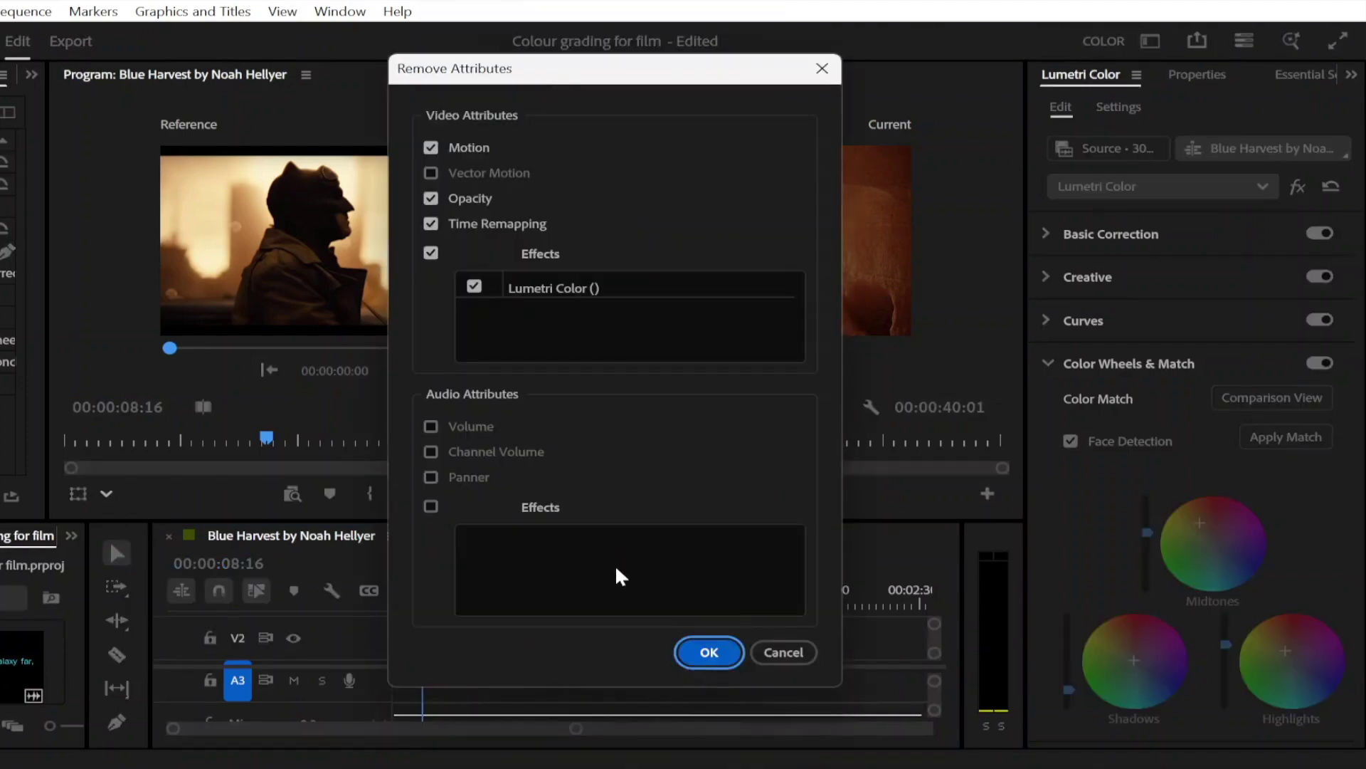
{"action": "left_click", "coordinate": [711, 648]}
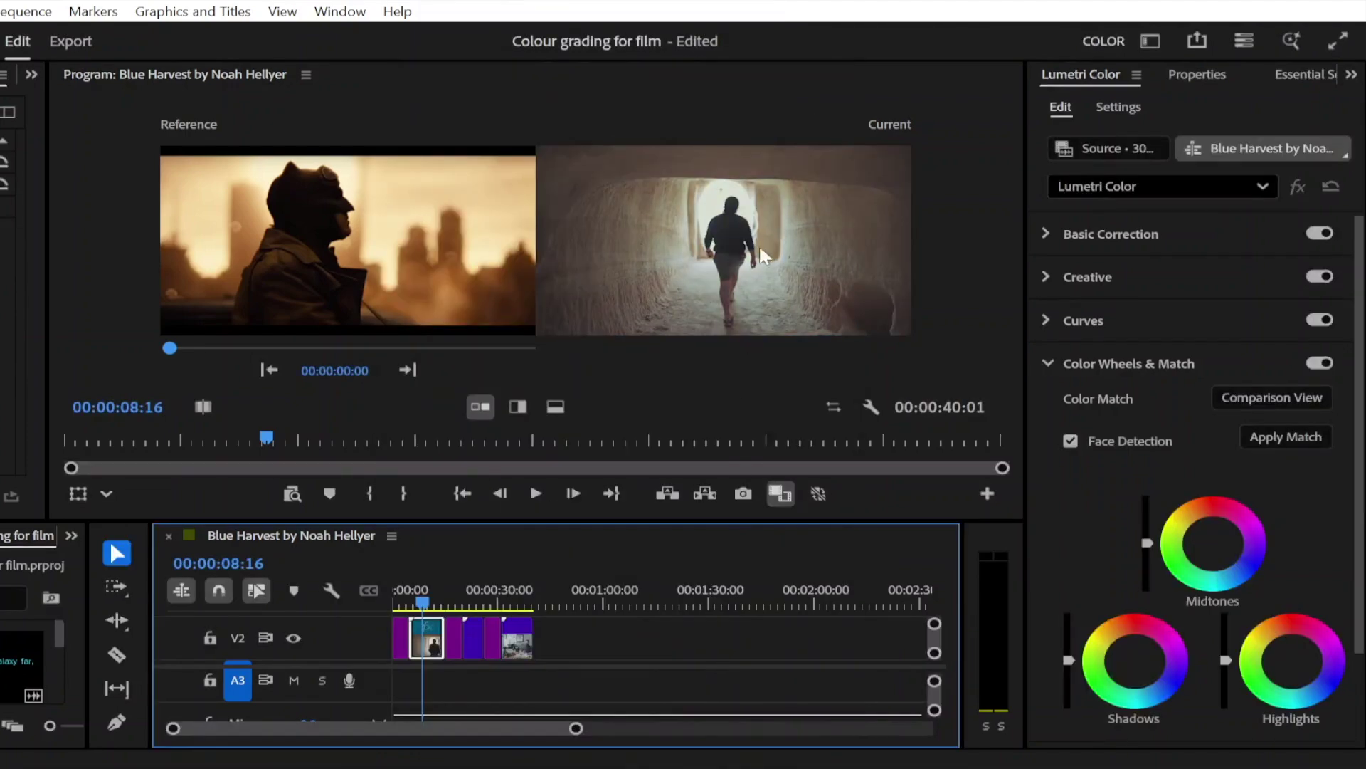
Step: In the tunnel clip's basic correction, set Saturation to 200, Exposure to -0.5 and Contrast to 34.7
{"action": "left_click", "coordinate": [1048, 363]}
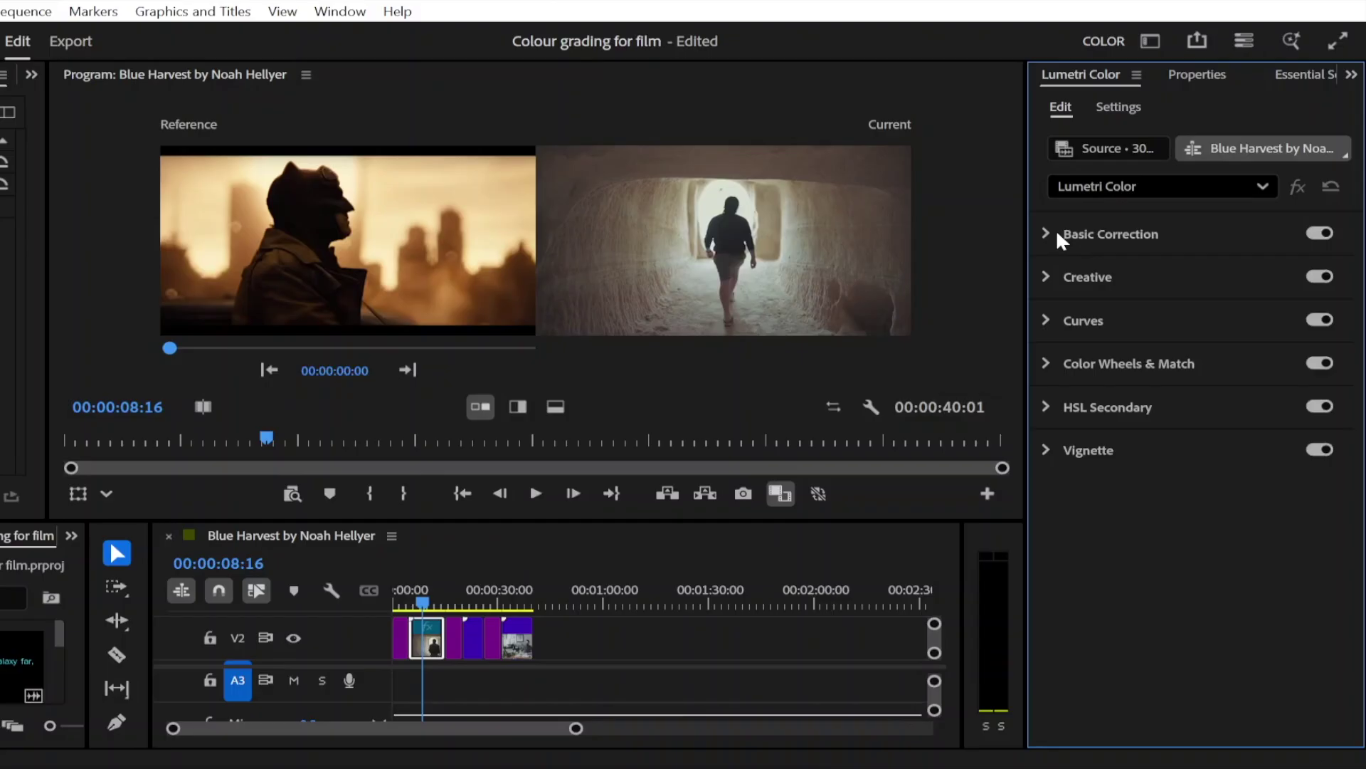
{"action": "left_click", "coordinate": [1058, 235]}
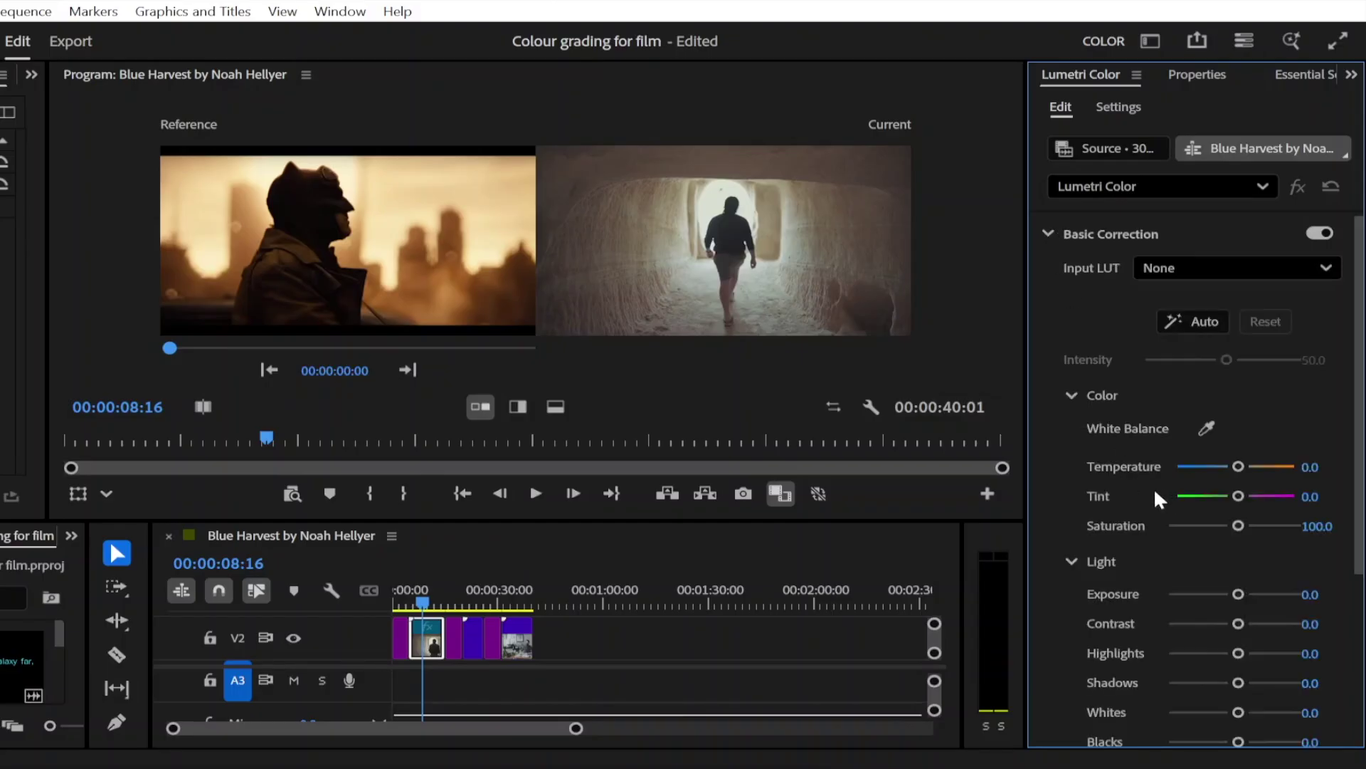
{"action": "scroll", "coordinate": [1163, 491], "scroll_direction": "down", "scroll_amount": 4}
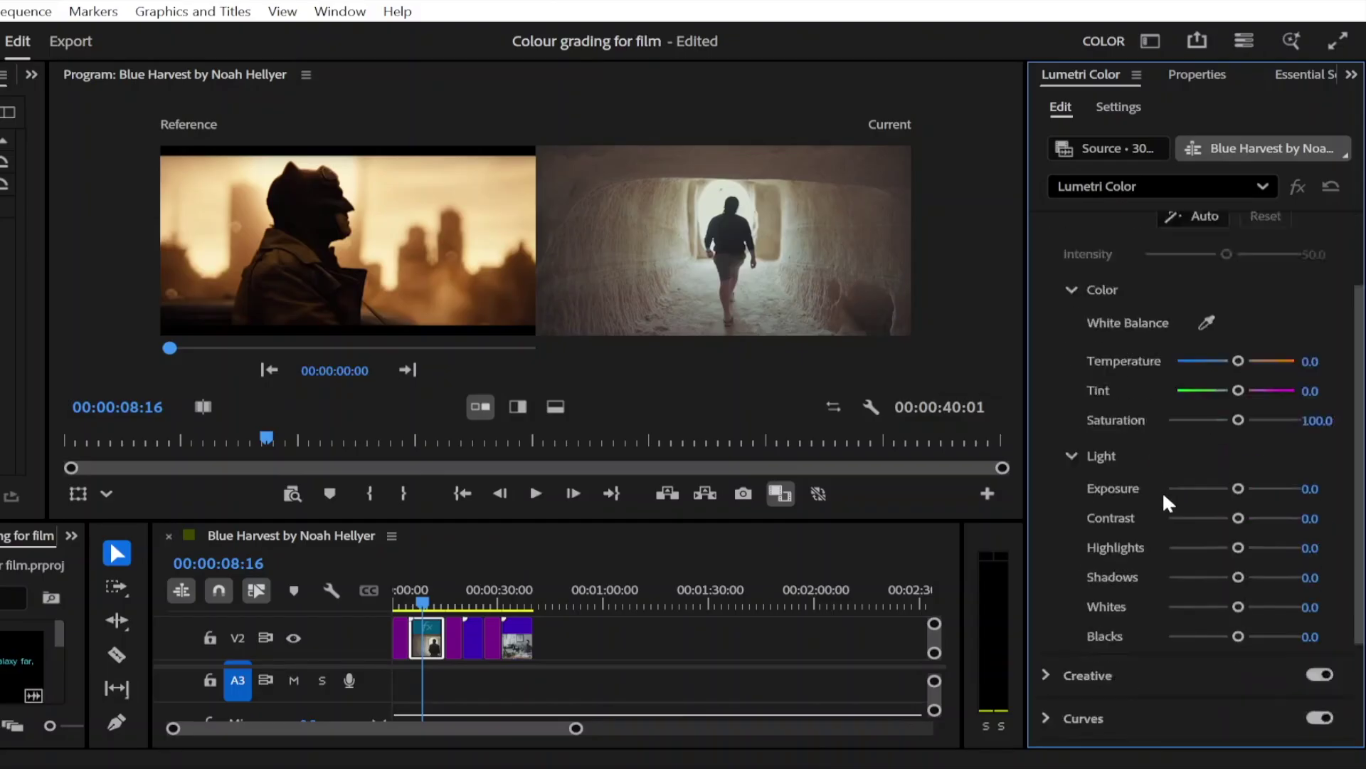
{"action": "scroll", "coordinate": [1162, 491], "scroll_direction": "up", "scroll_amount": 2}
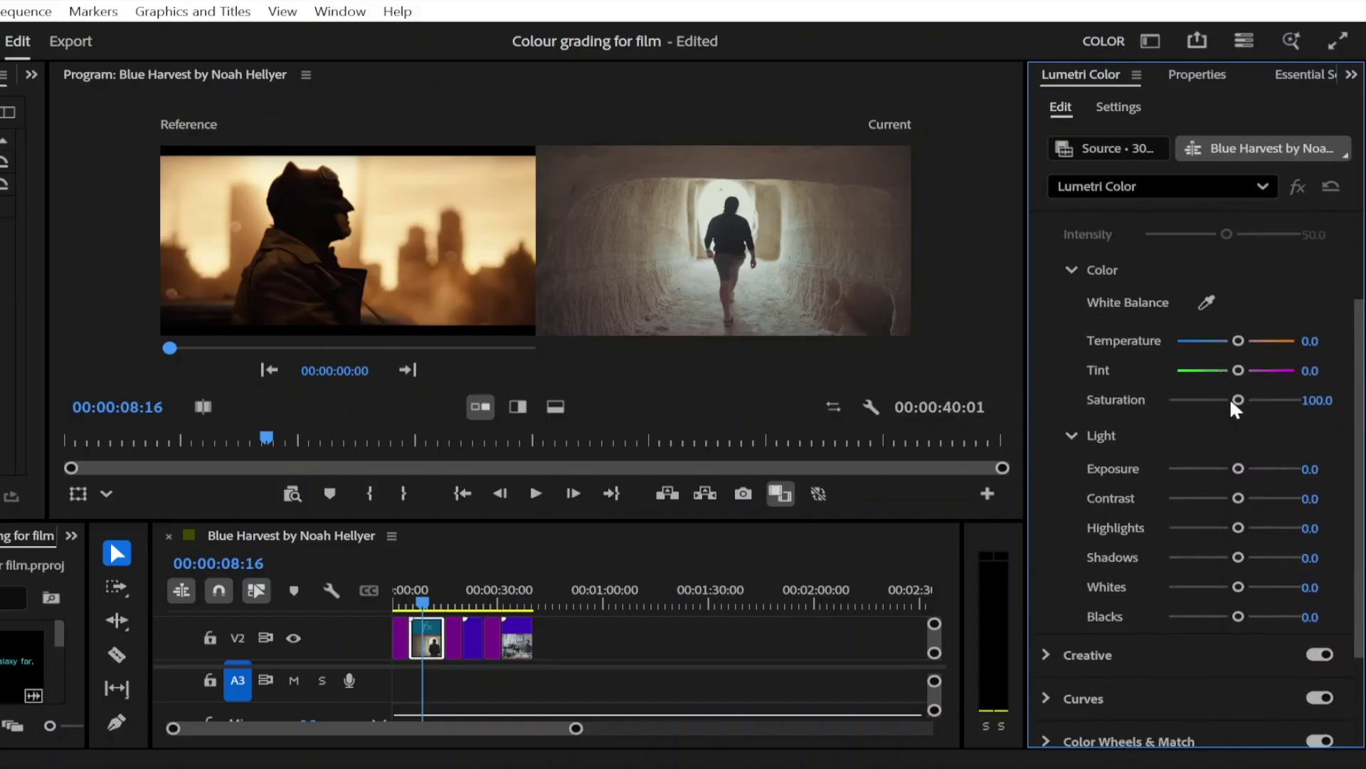
{"action": "left_click_drag", "start_coordinate": [1240, 398], "coordinate": [1300, 395]}
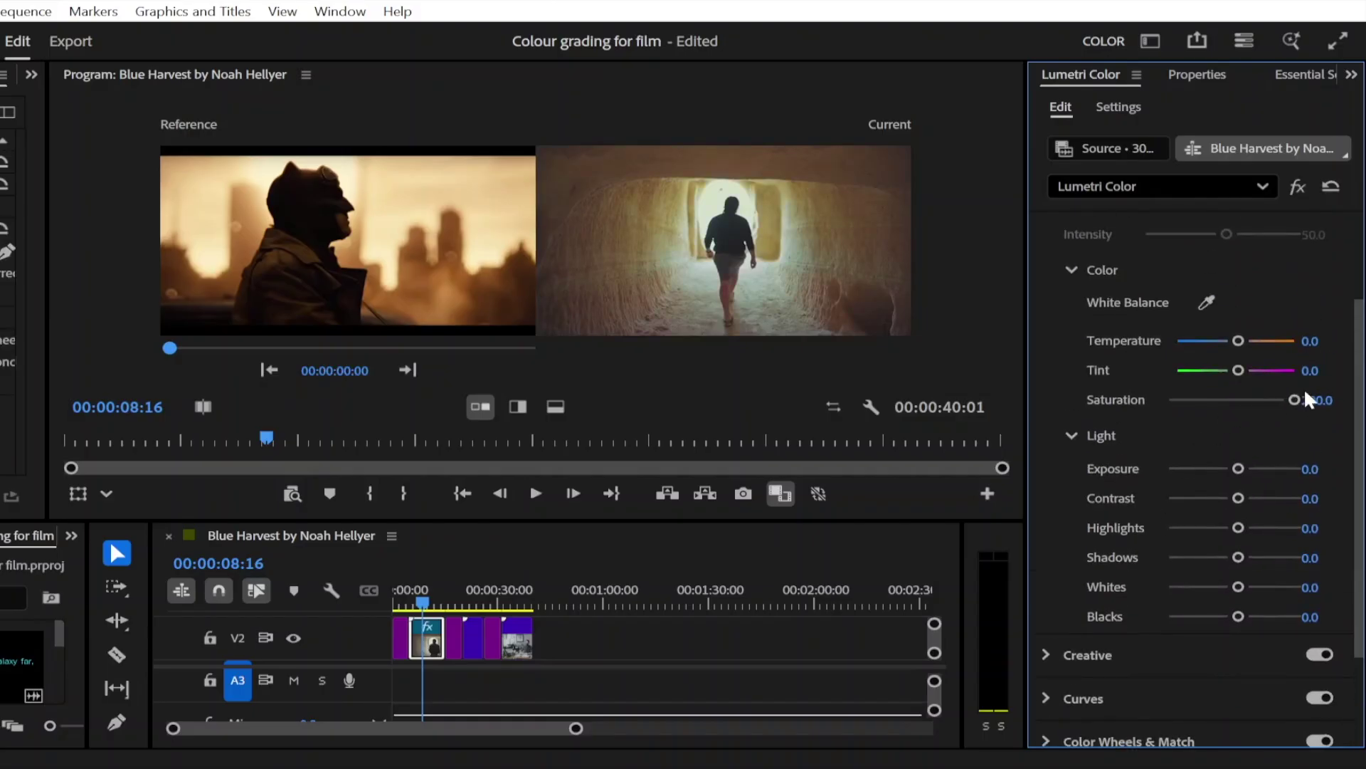
{"action": "left_click_drag", "start_coordinate": [1235, 466], "coordinate": [1229, 469]}
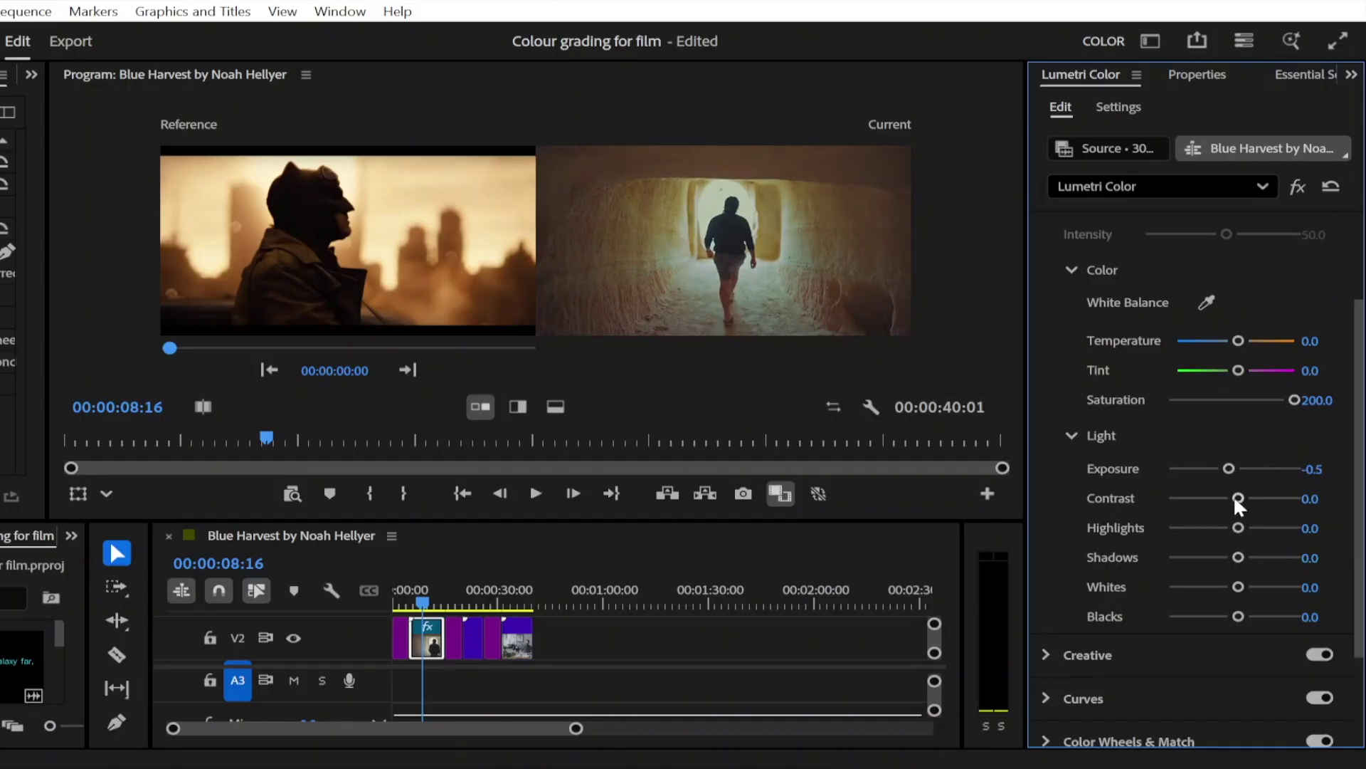
{"action": "mouse_move", "coordinate": [1233, 500]}
{"action": "left_mouse_down"}
{"action": "mouse_move", "coordinate": [1264, 500]}
{"action": "mouse_move", "coordinate": [1255, 511]}
{"action": "left_mouse_up"}
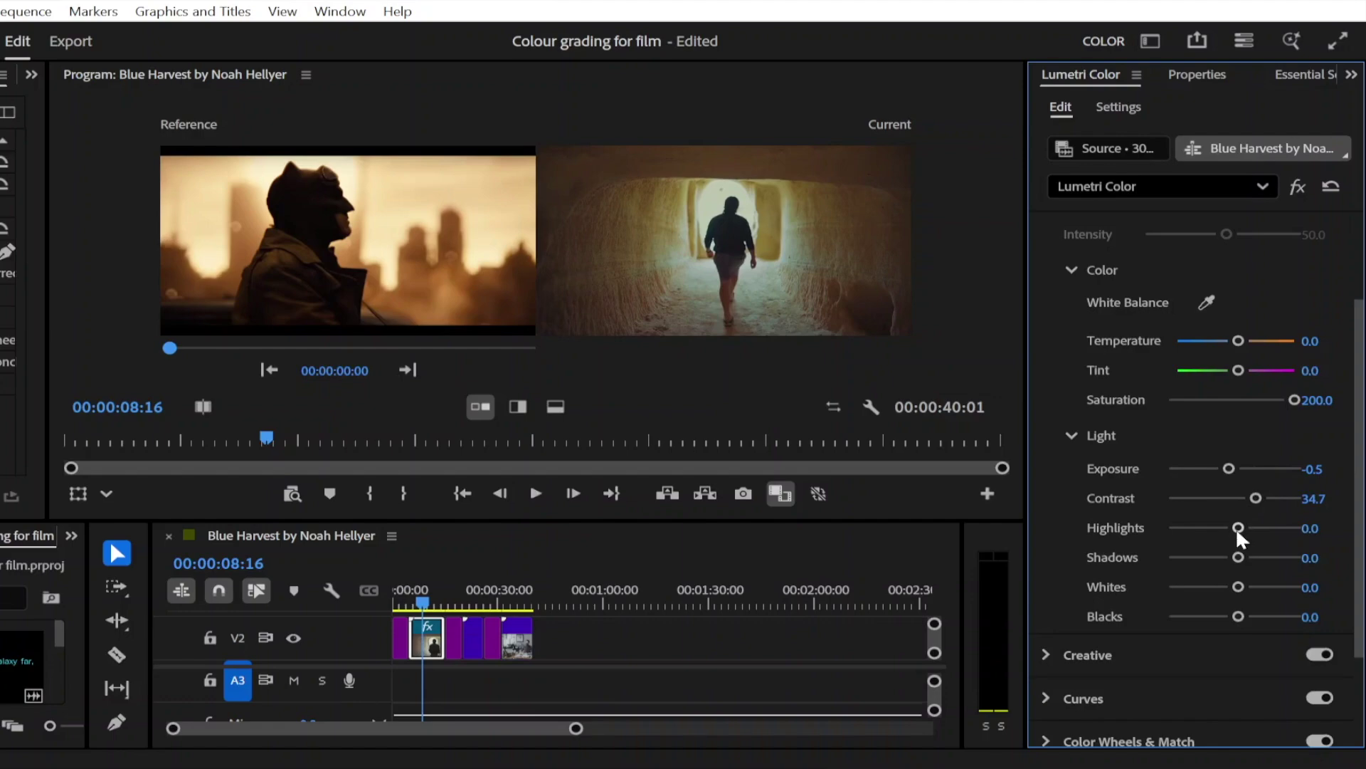
Step: Set the tunnel clip's Highlights to 100, Shadows to -26.7, Whites to 24.8 and Blacks to -100
{"action": "left_click_drag", "start_coordinate": [1237, 528], "coordinate": [1333, 527]}
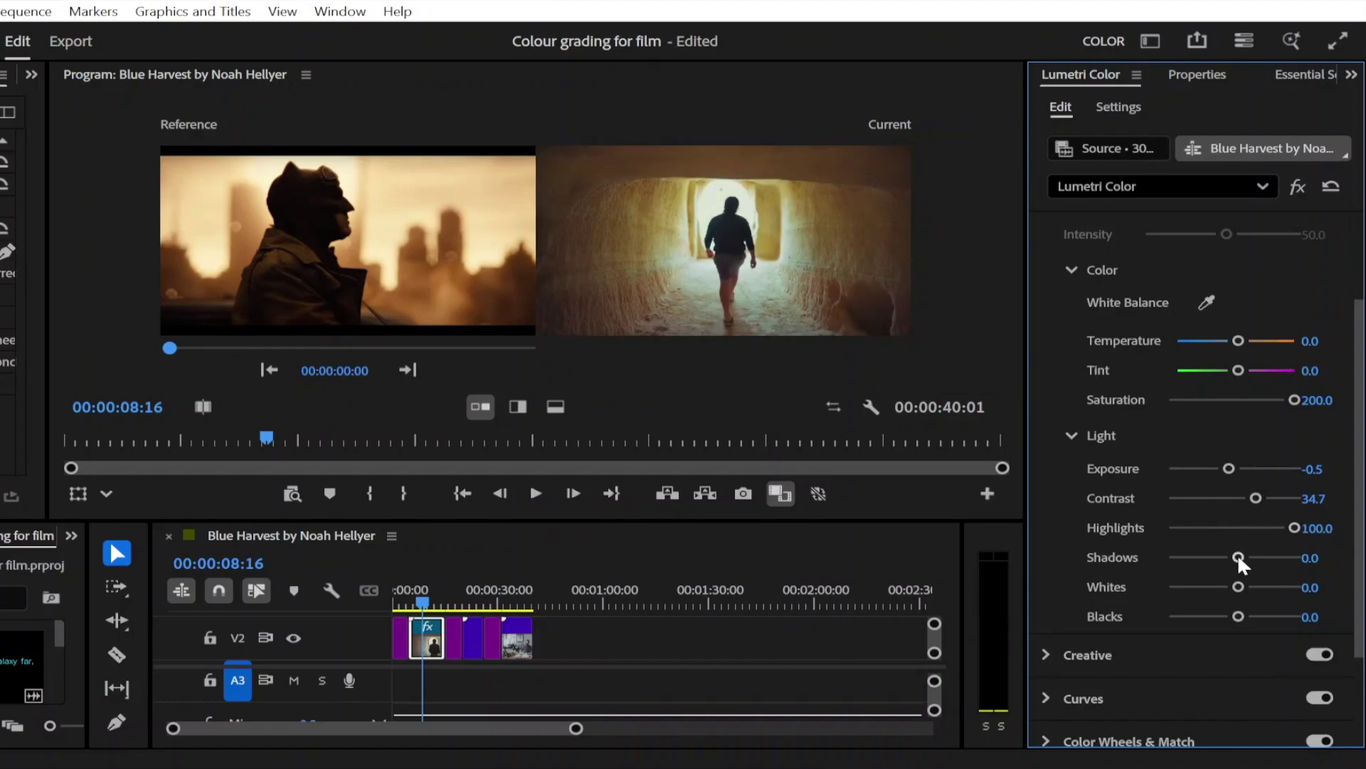
{"action": "left_click_drag", "start_coordinate": [1239, 557], "coordinate": [1217, 565]}
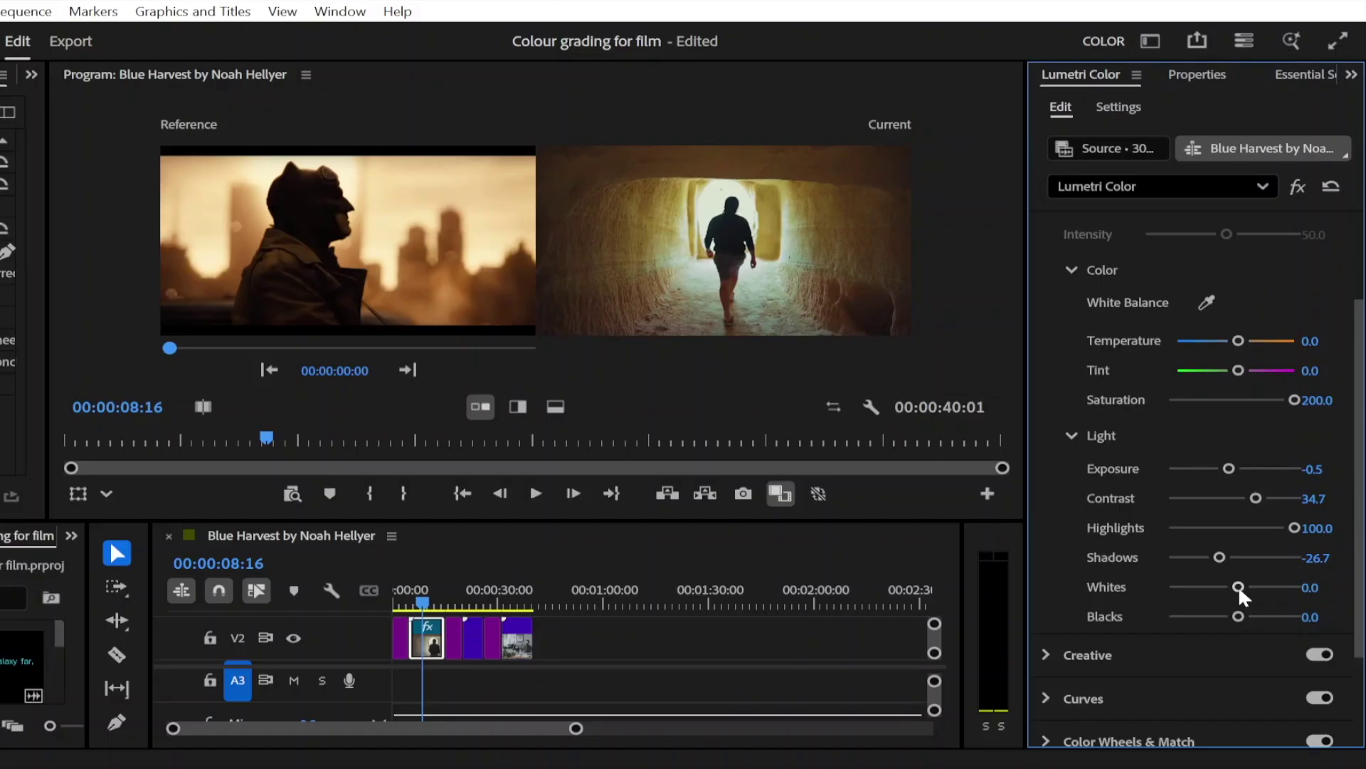
{"action": "left_click_drag", "start_coordinate": [1239, 585], "coordinate": [1249, 586]}
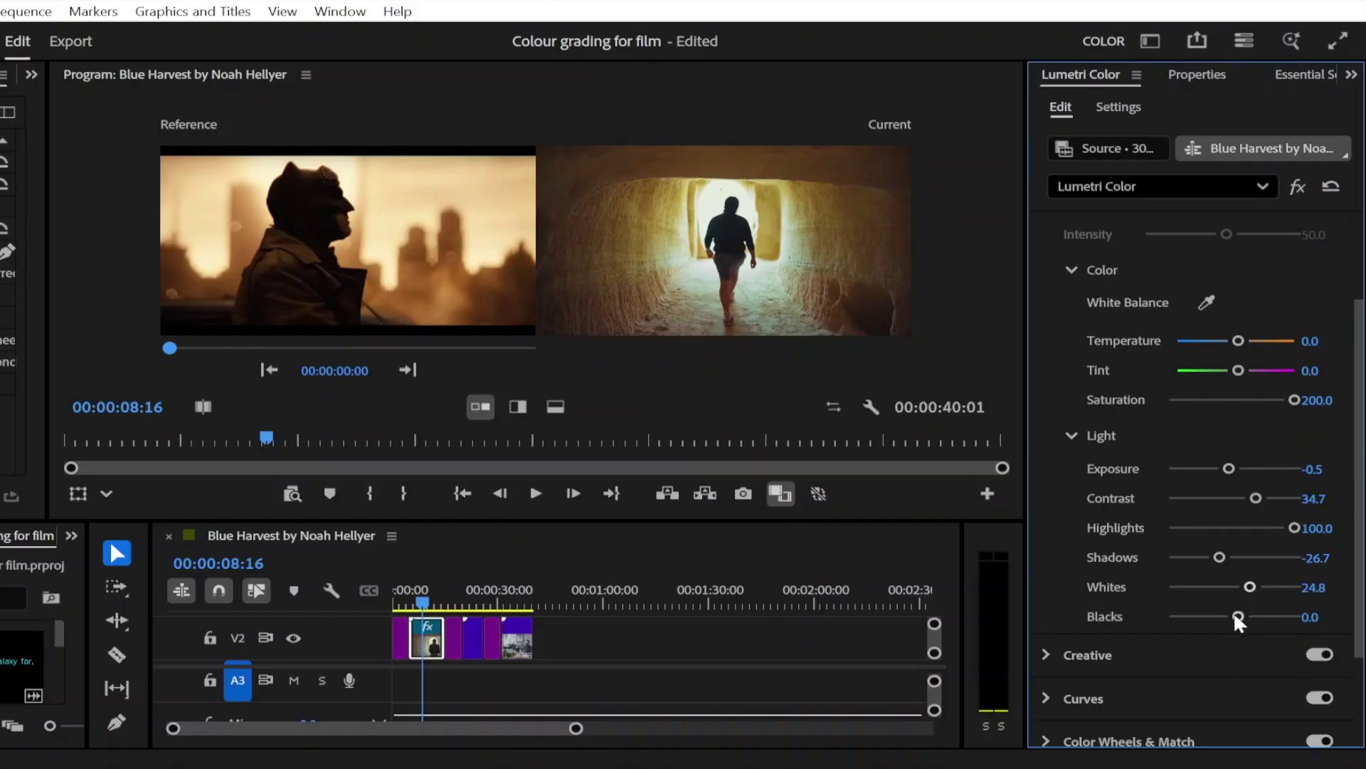
{"action": "left_click_drag", "start_coordinate": [1235, 618], "coordinate": [1124, 634]}
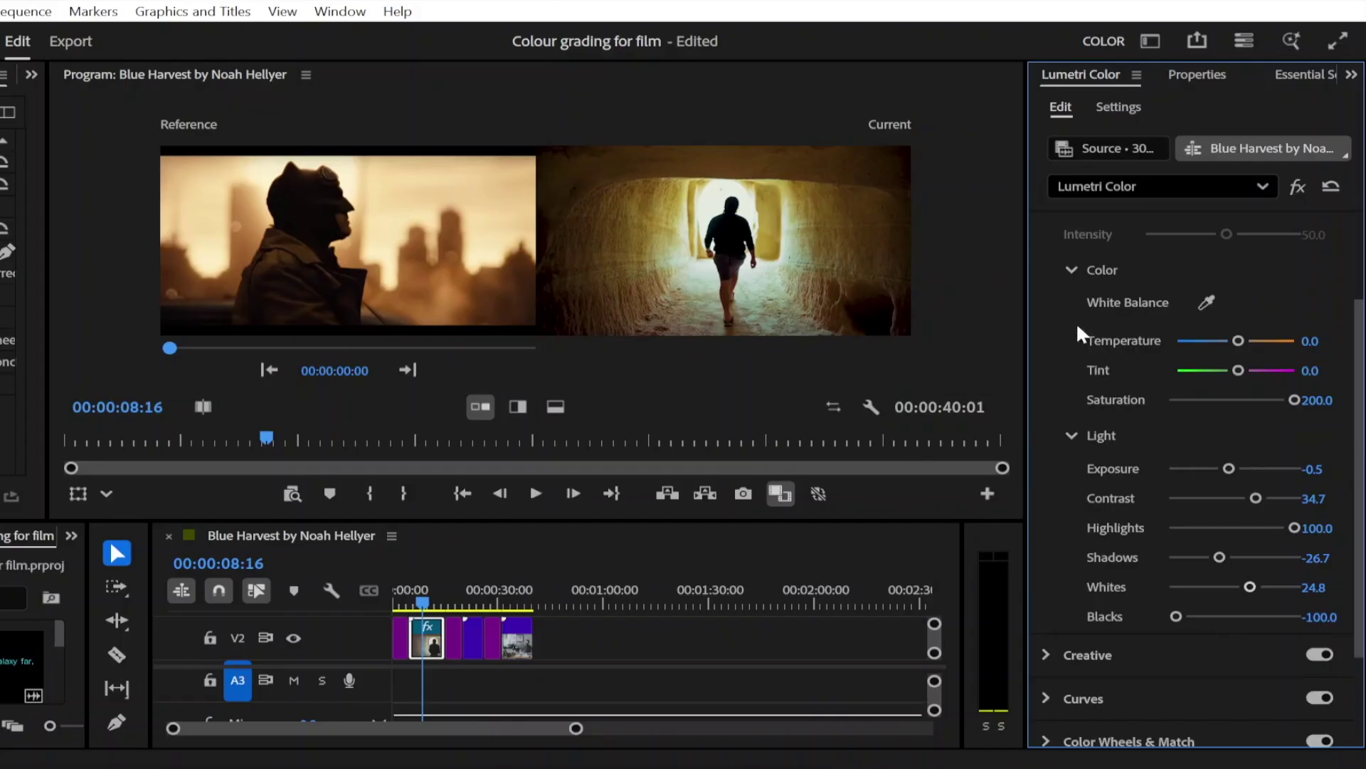
Step: Shift the tunnel clip's shadow and highlight color wheels toward orange, lowering the highlights level and slightly raising the shadows level
{"action": "scroll", "coordinate": [1082, 227], "scroll_direction": "down", "scroll_amount": 3}
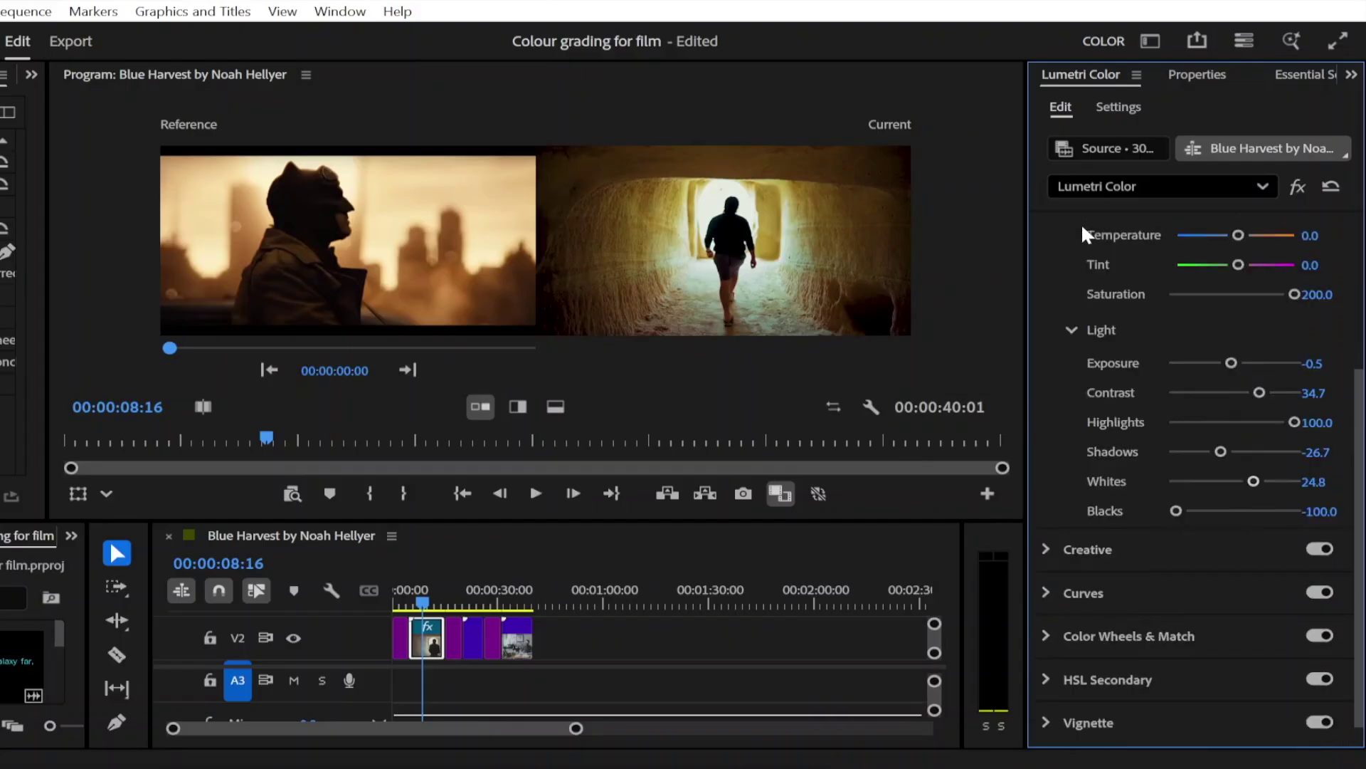
{"action": "left_click", "coordinate": [1054, 635]}
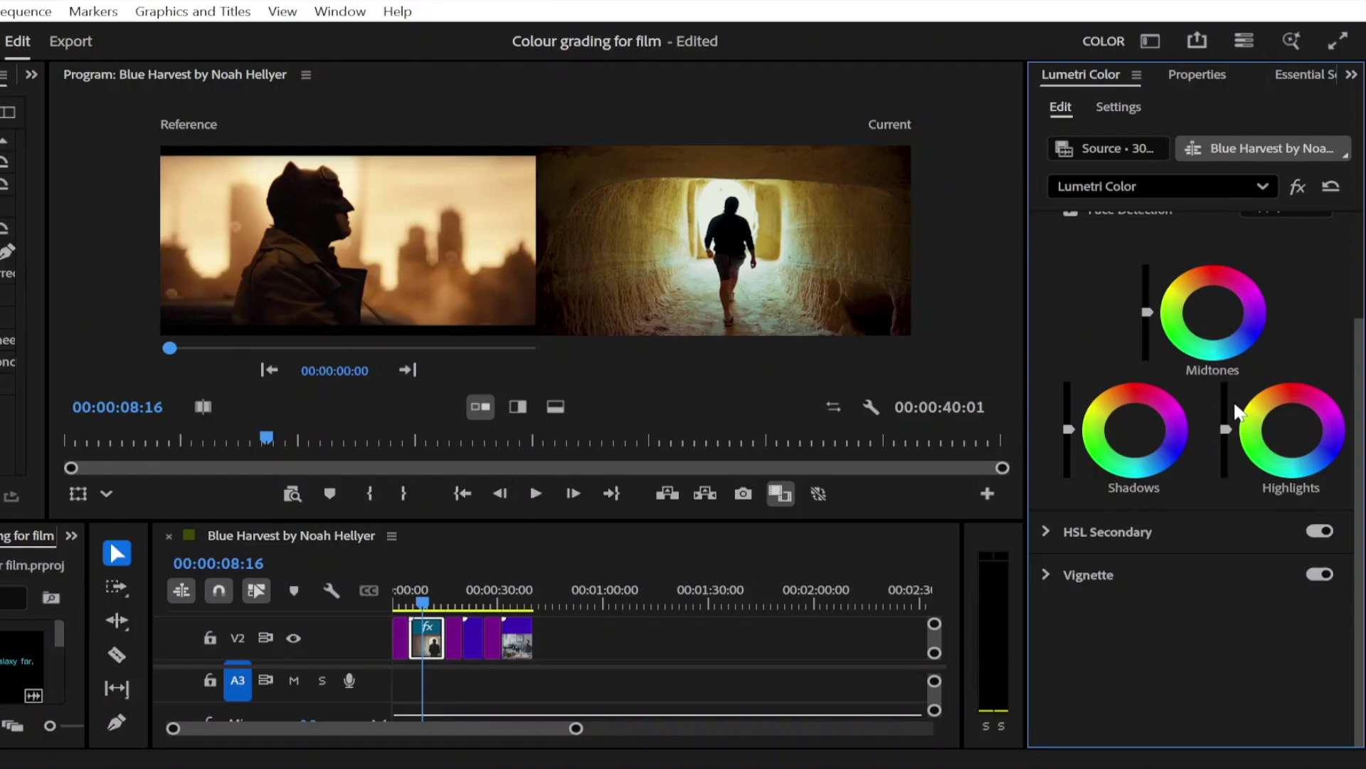
{"action": "scroll", "coordinate": [1236, 412], "scroll_direction": "up", "scroll_amount": 2}
{"action": "scroll", "coordinate": [1236, 409], "scroll_direction": "down", "scroll_amount": 1}
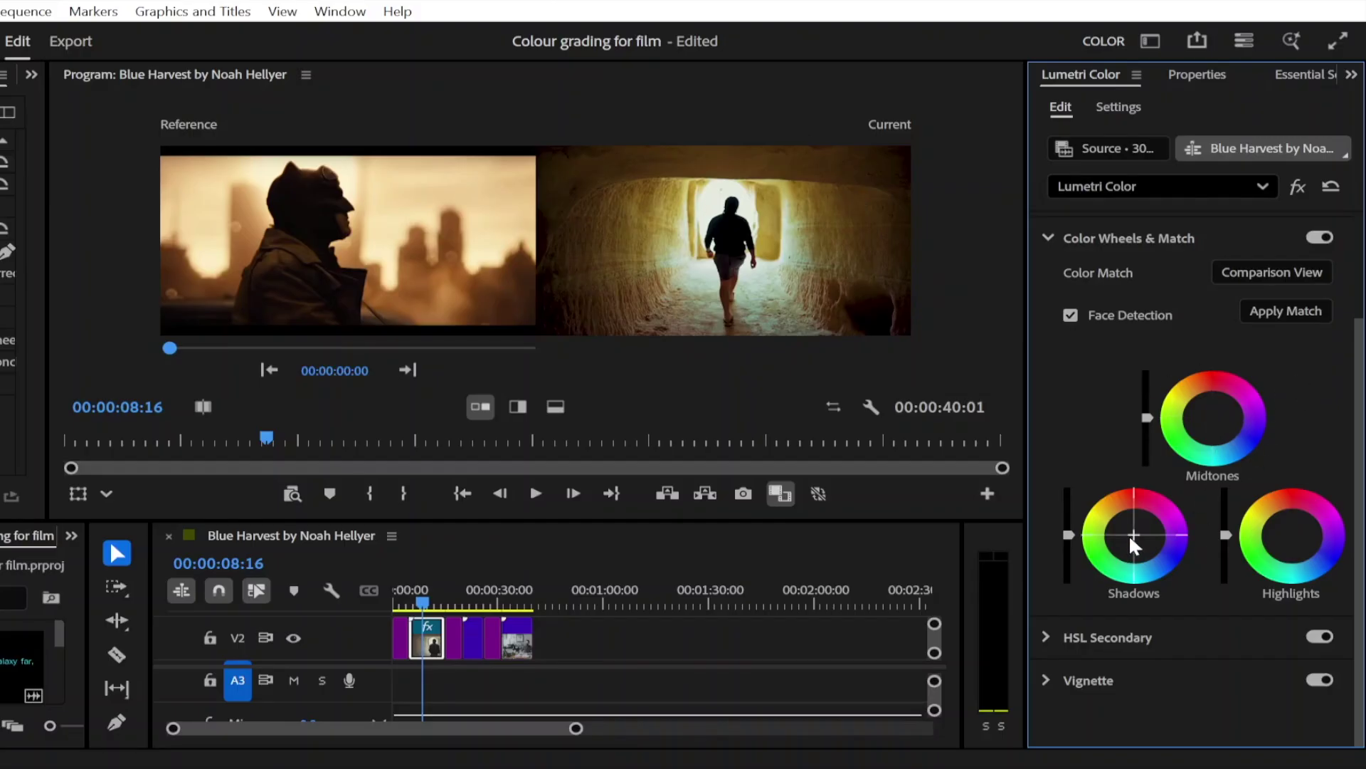
{"action": "left_click_drag", "start_coordinate": [1133, 528], "coordinate": [1117, 514]}
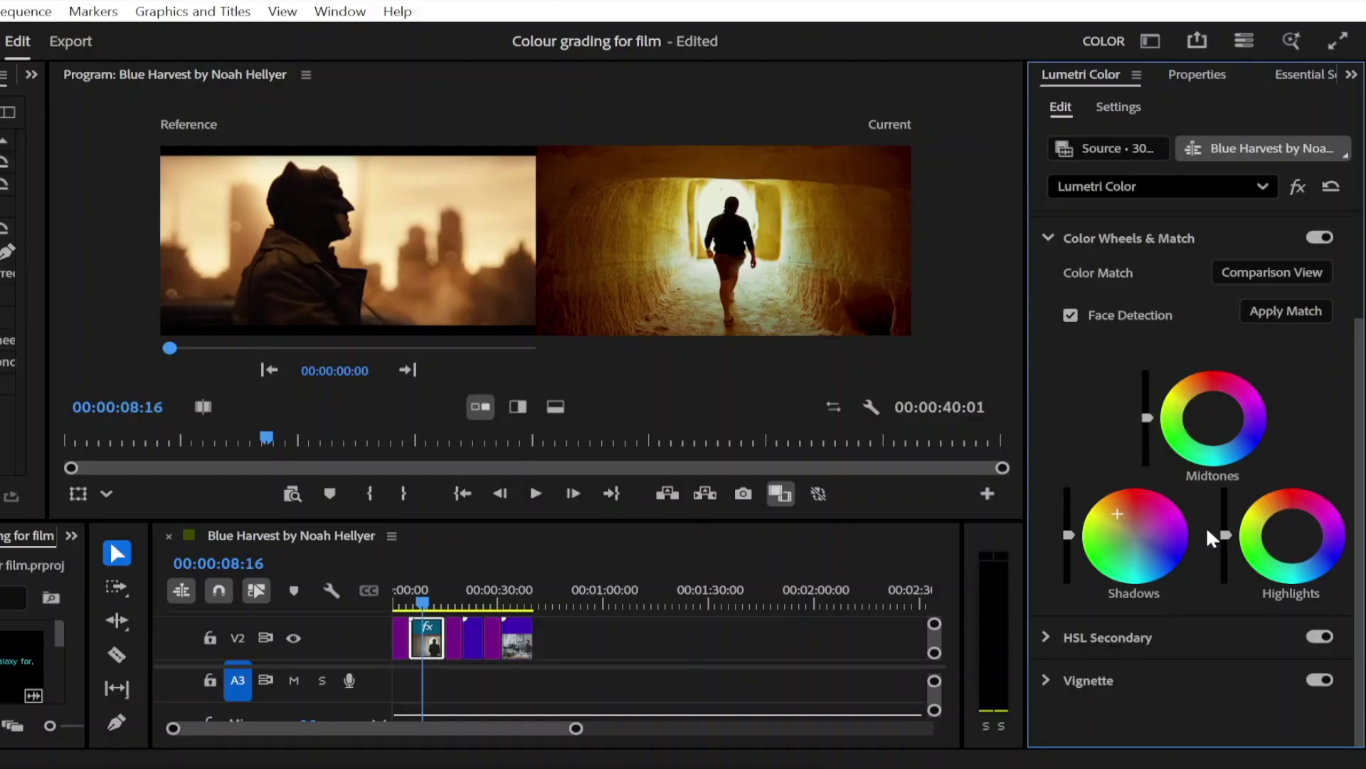
{"action": "left_click_drag", "start_coordinate": [1291, 535], "coordinate": [1226, 553]}
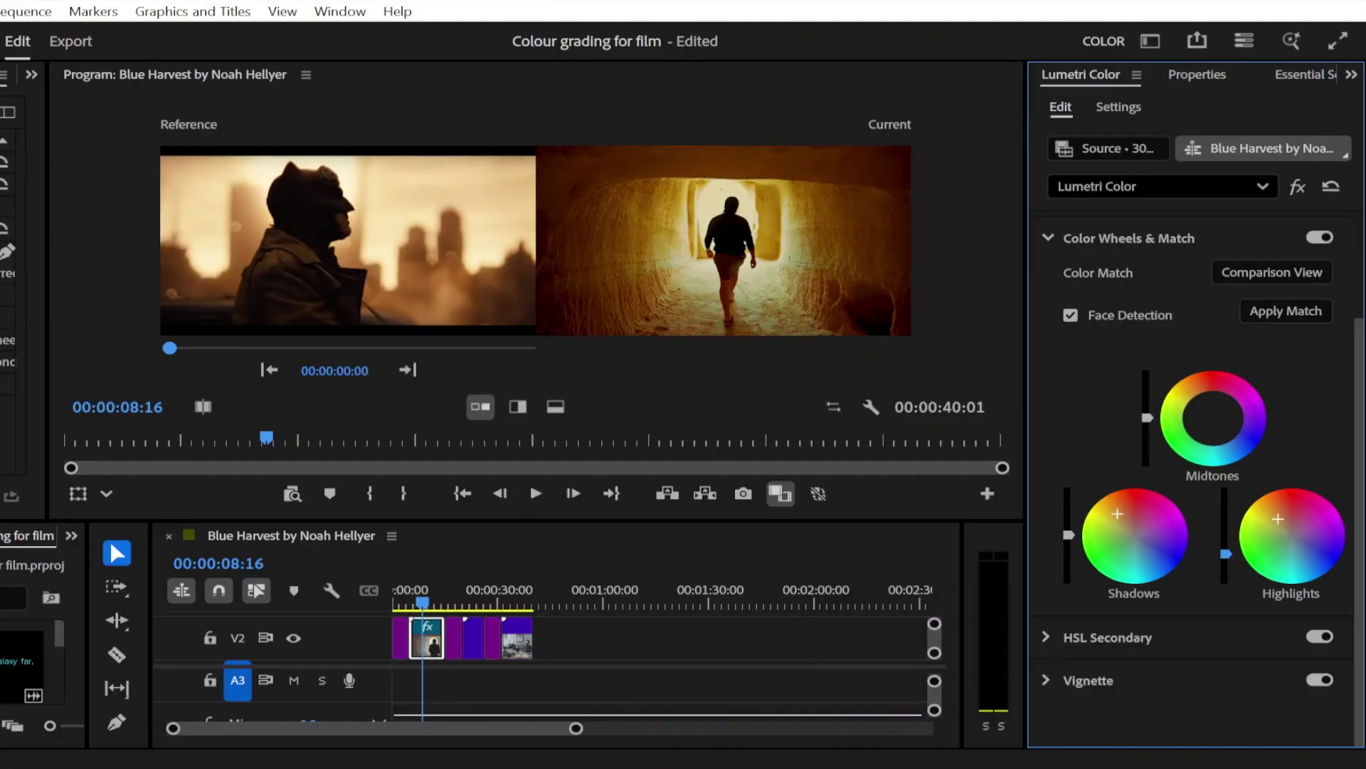
{"action": "left_click_drag", "start_coordinate": [1068, 537], "coordinate": [1067, 528]}
Step: Add a dark vignette to the tunnel clip with an Amount of -3.0
{"action": "left_click", "coordinate": [1071, 689]}
{"action": "left_click_drag", "start_coordinate": [1225, 484], "coordinate": [1152, 487]}
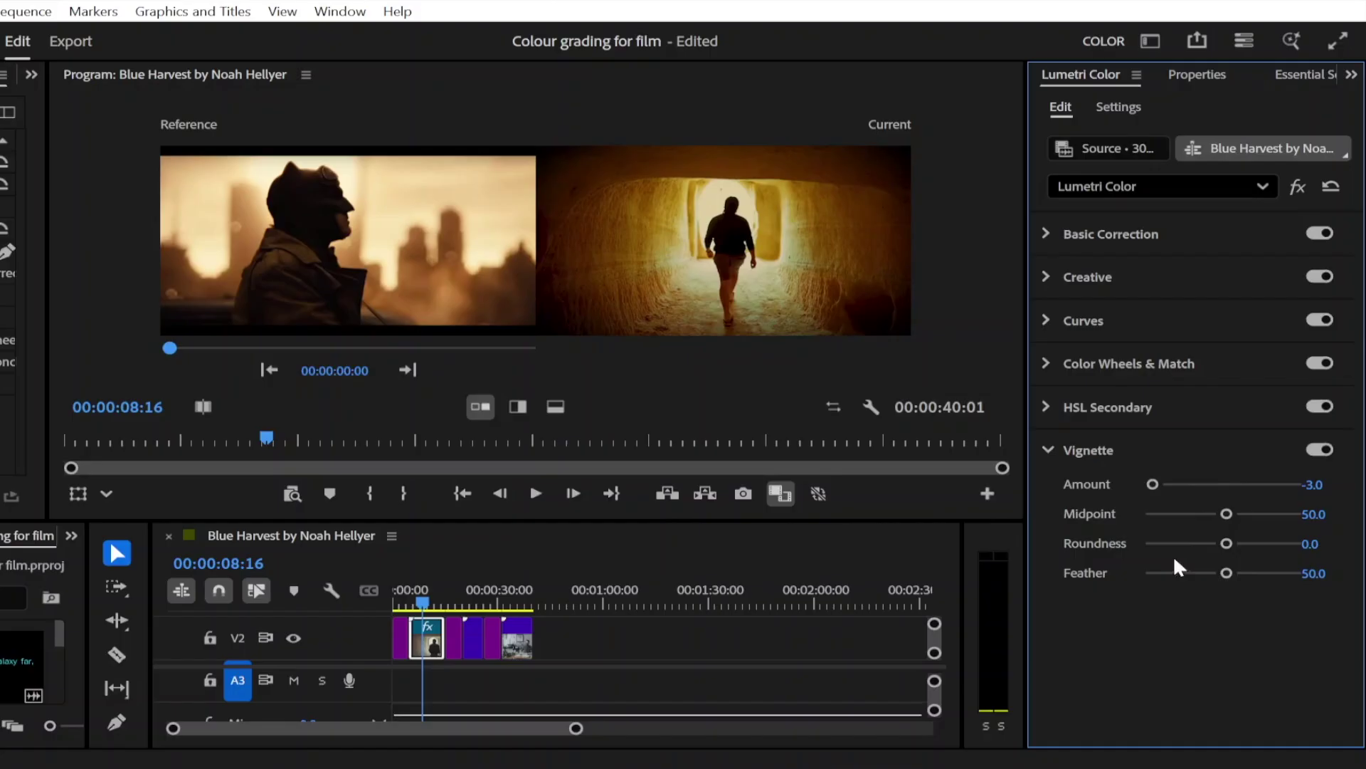
{"action": "left_click", "coordinate": [1088, 449]}
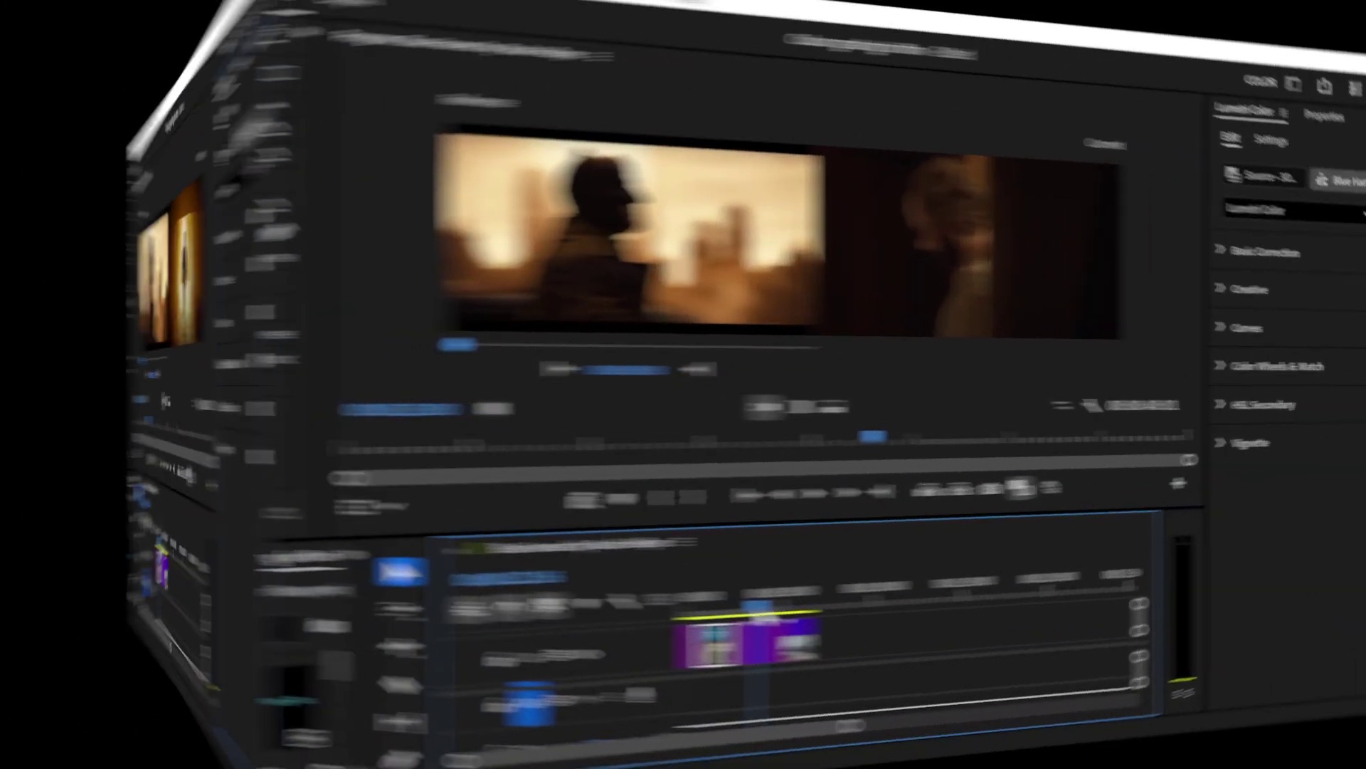
Step: Select the clip of the curly-haired man at 00:00:22:16 and set the reference frame to the green phone shot at 00:00:17:03
{"action": "left_click", "coordinate": [476, 602]}
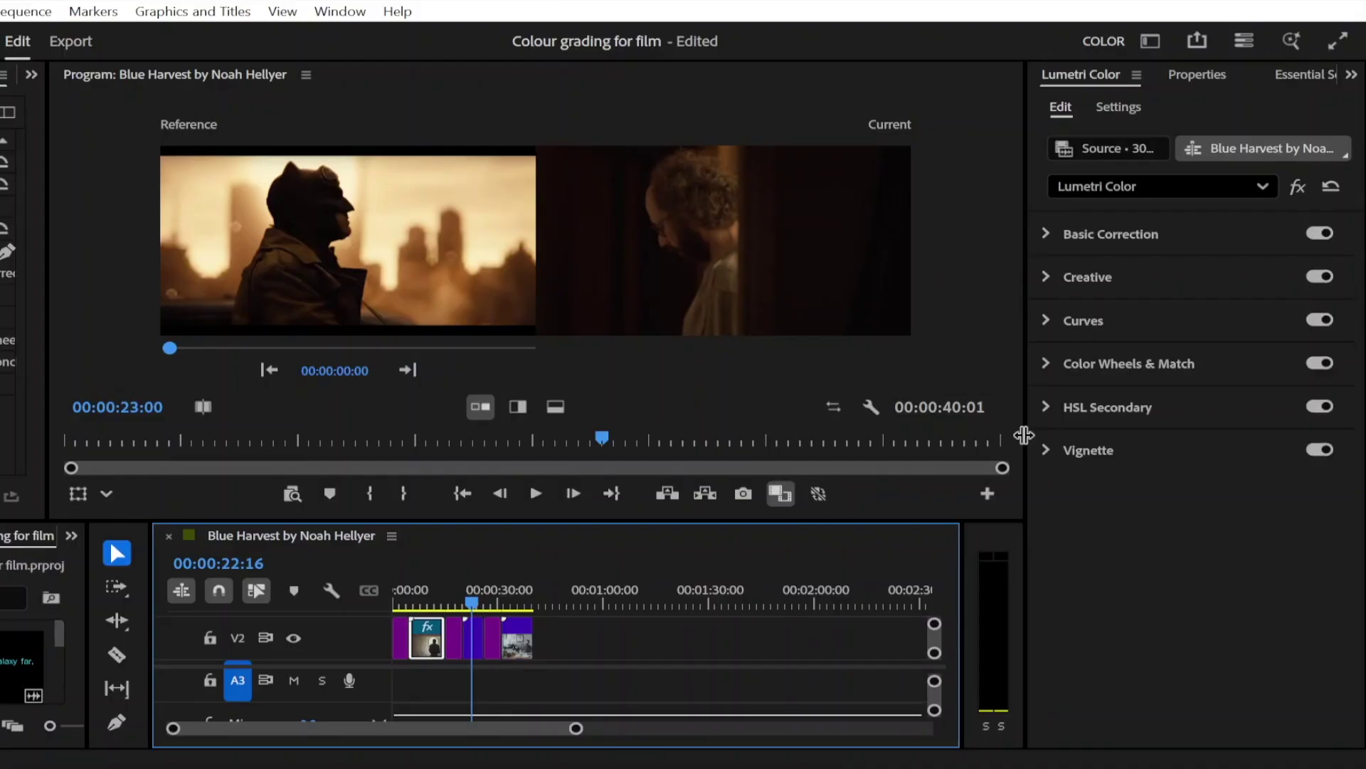
{"action": "left_click_drag", "start_coordinate": [339, 370], "coordinate": [240, 267]}
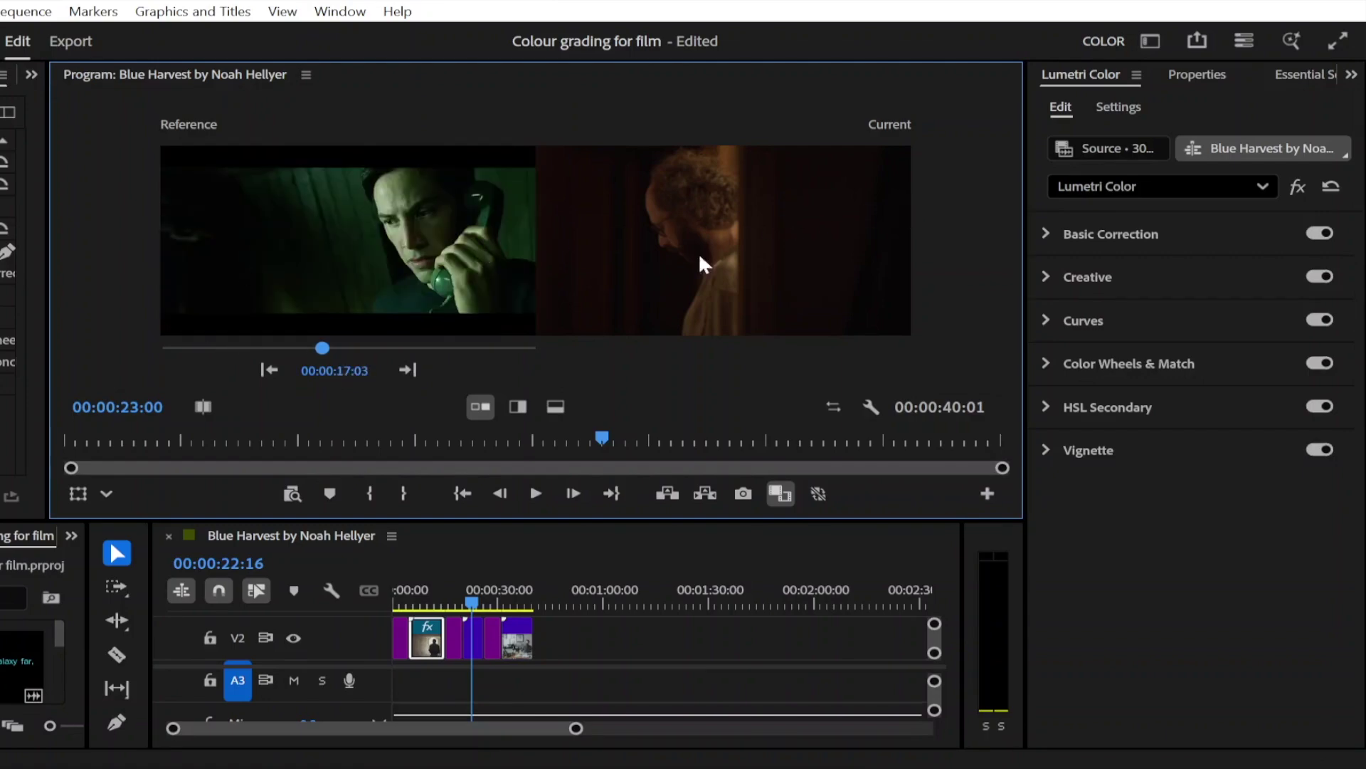
{"action": "left_click", "coordinate": [476, 646]}
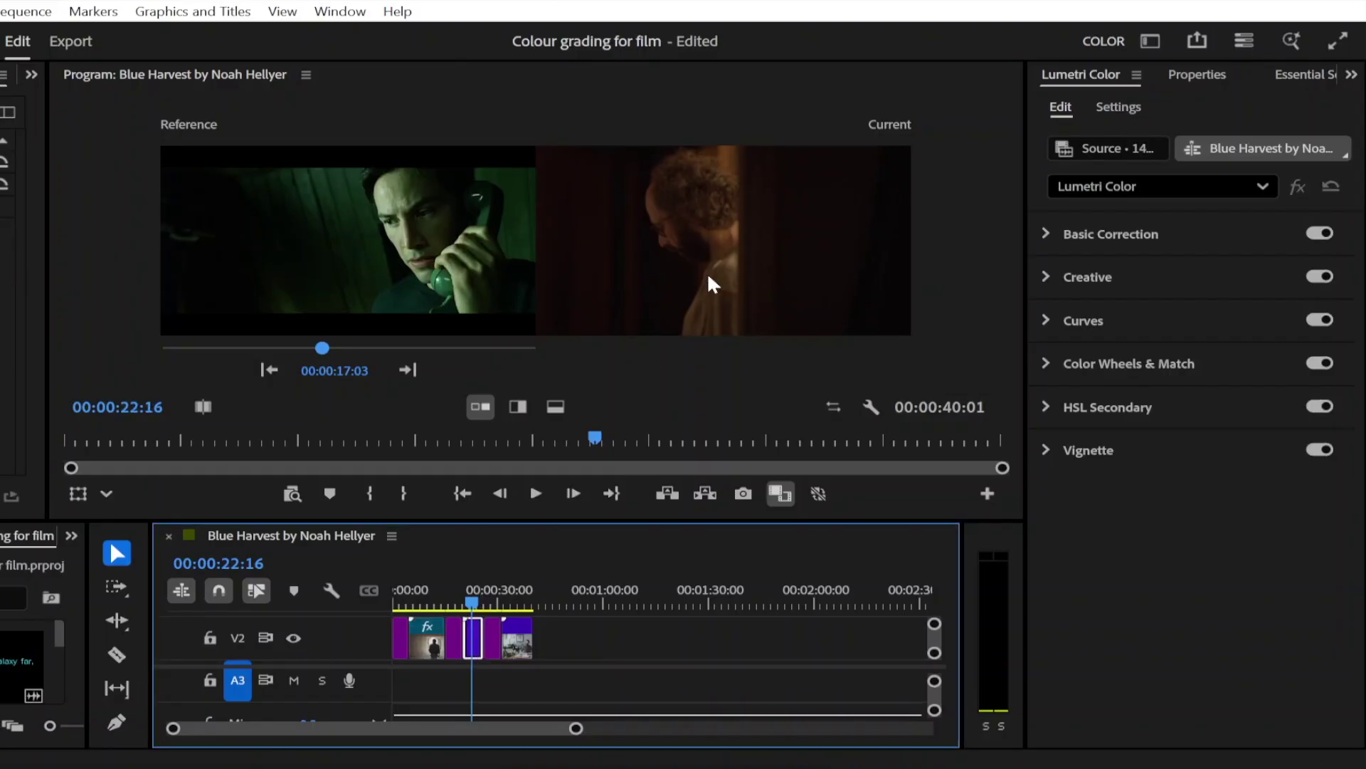
Step: Apply the automatic color match to the selected clip, nudge its highlights wheel toward blue and slightly lower the highlights level
{"action": "left_click", "coordinate": [1062, 363]}
{"action": "left_click", "coordinate": [1305, 438]}
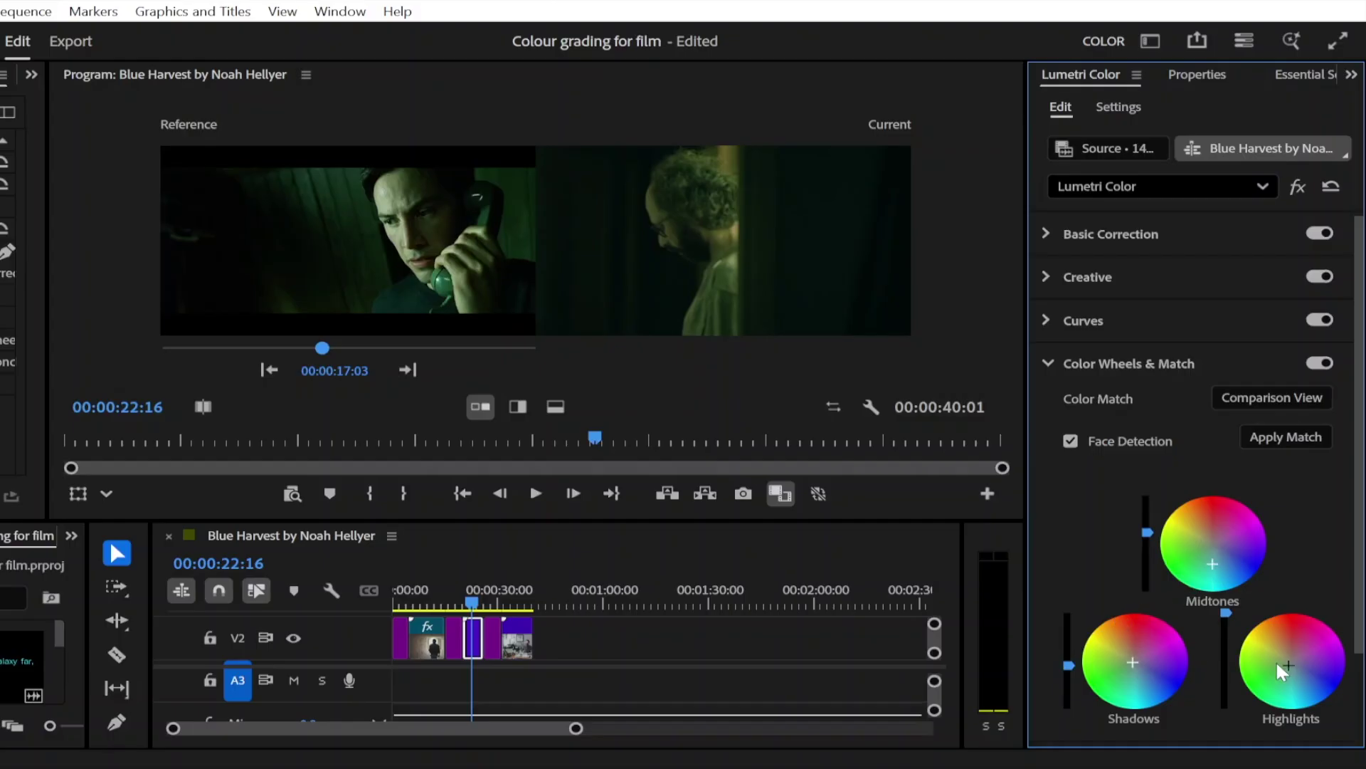
{"action": "left_click_drag", "start_coordinate": [1288, 665], "coordinate": [1300, 675]}
{"action": "left_click_drag", "start_coordinate": [1226, 621], "coordinate": [1225, 629]}
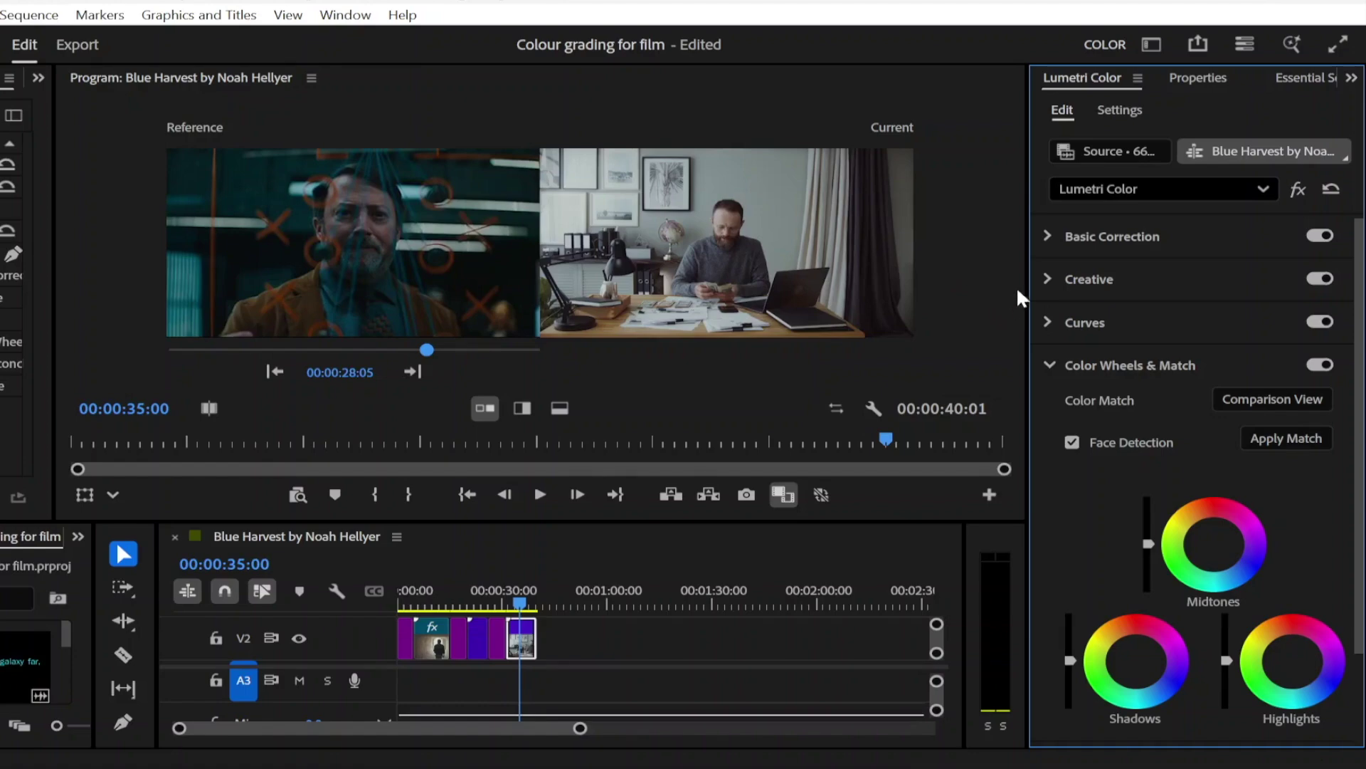
Step: Set the desk clip's Saturation to 200 in its basic correction
{"action": "left_click", "coordinate": [1052, 236]}
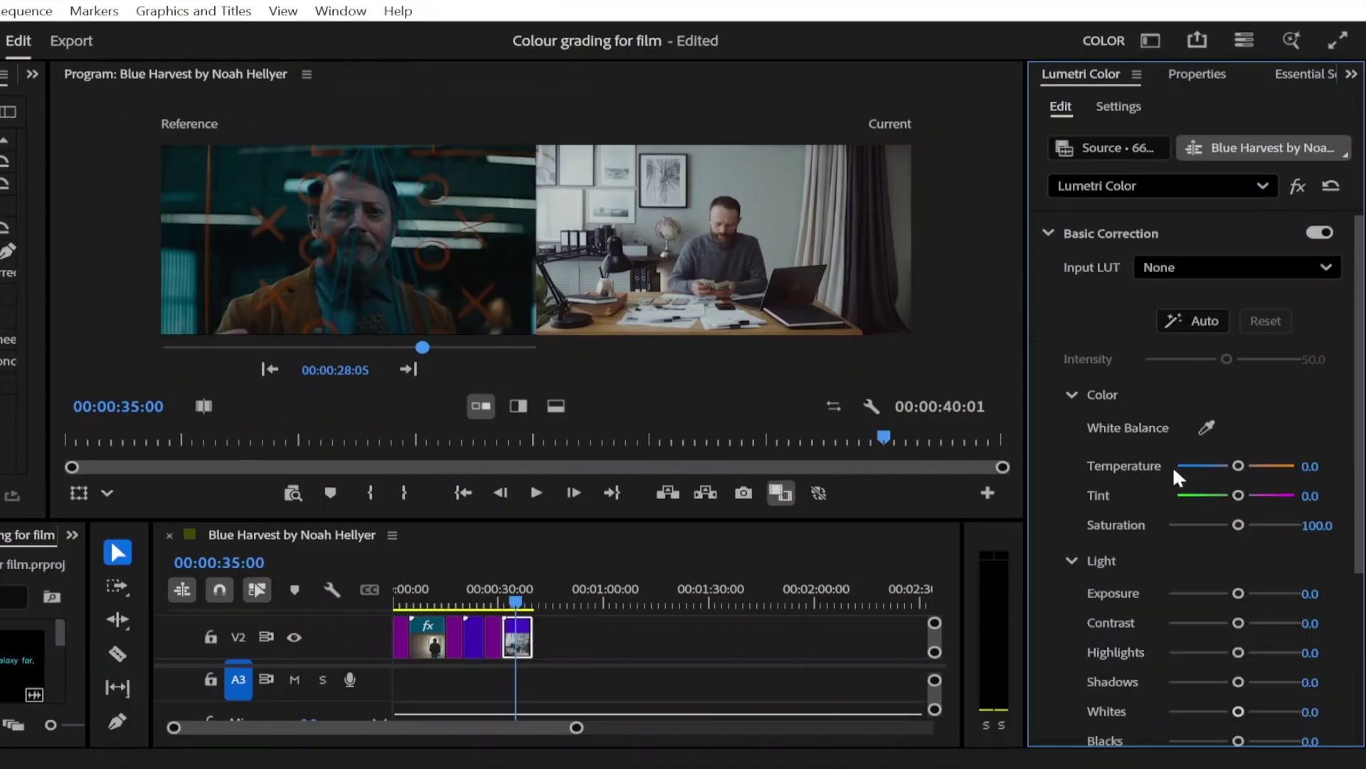
{"action": "left_click_drag", "start_coordinate": [1234, 525], "coordinate": [1310, 527]}
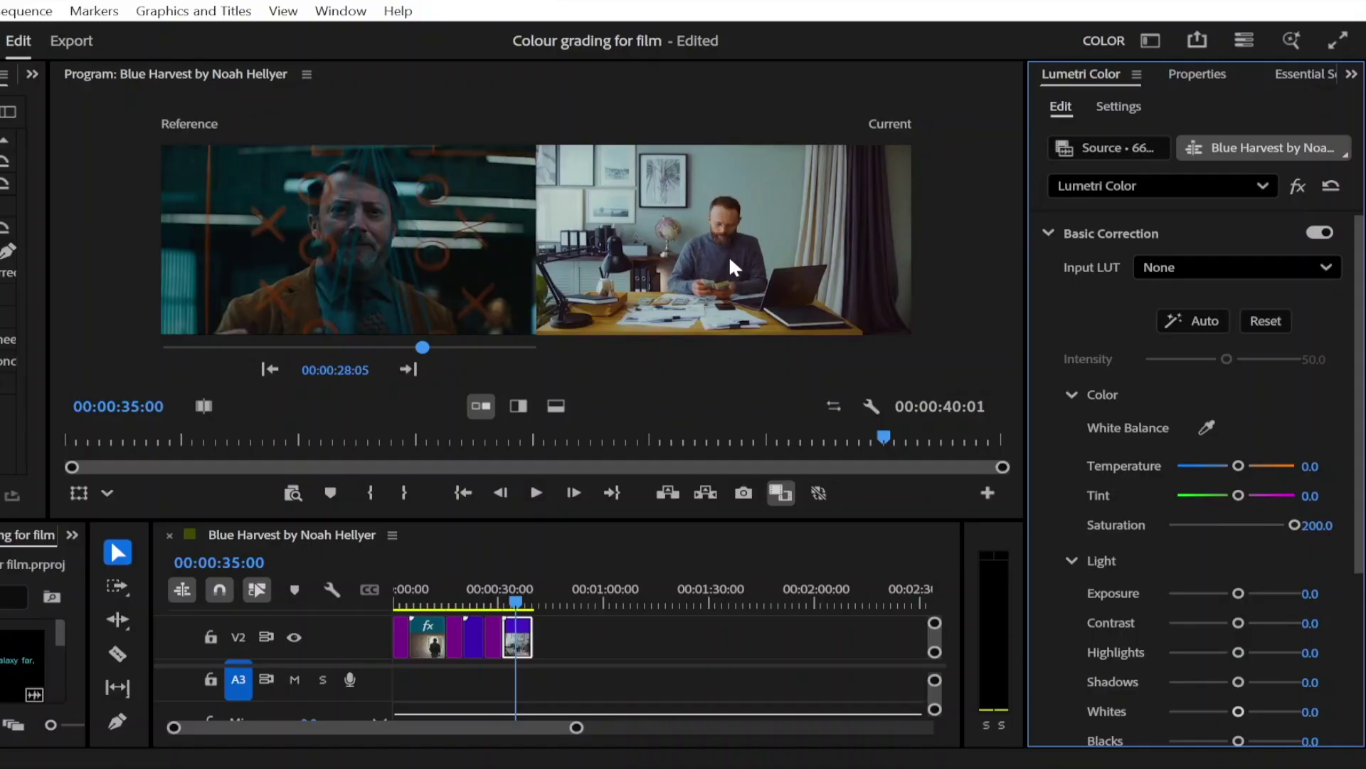
{"action": "left_click", "coordinate": [1056, 233]}
Step: Open the desk clip's RGB curves on the blue channel
{"action": "left_click", "coordinate": [1051, 319]}
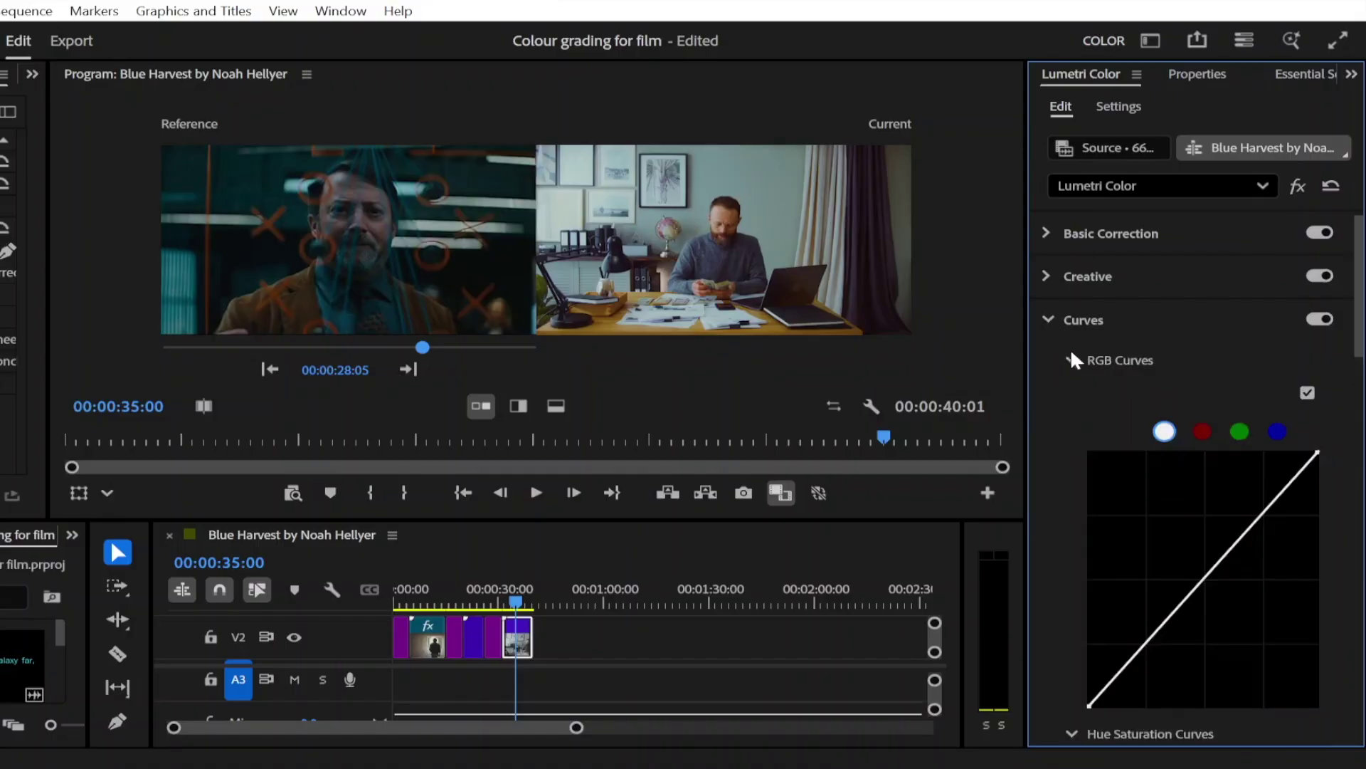
{"action": "left_click", "coordinate": [1278, 431]}
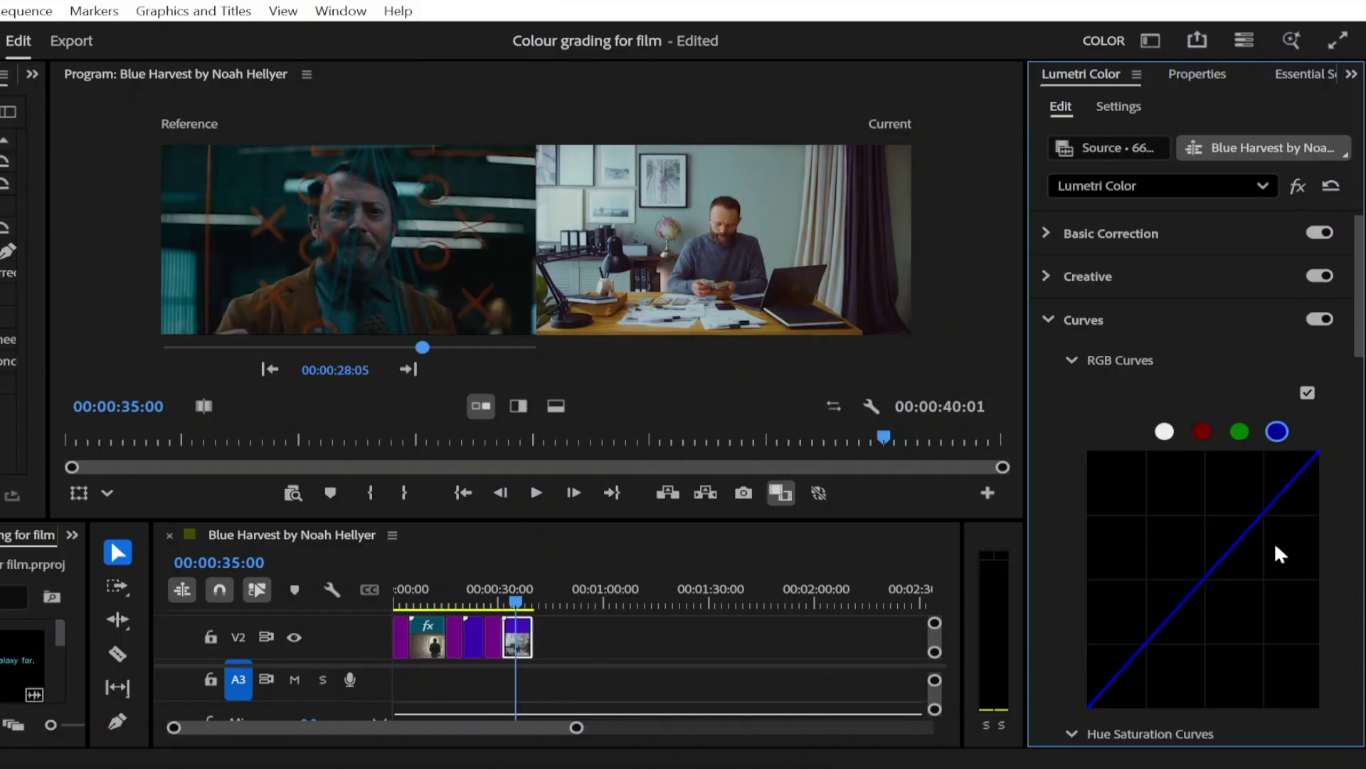
{"action": "left_click", "coordinate": [1203, 577]}
{"action": "left_click", "coordinate": [1233, 547]}
{"action": "left_click", "coordinate": [1170, 614]}
{"action": "left_click", "coordinate": [1172, 600]}
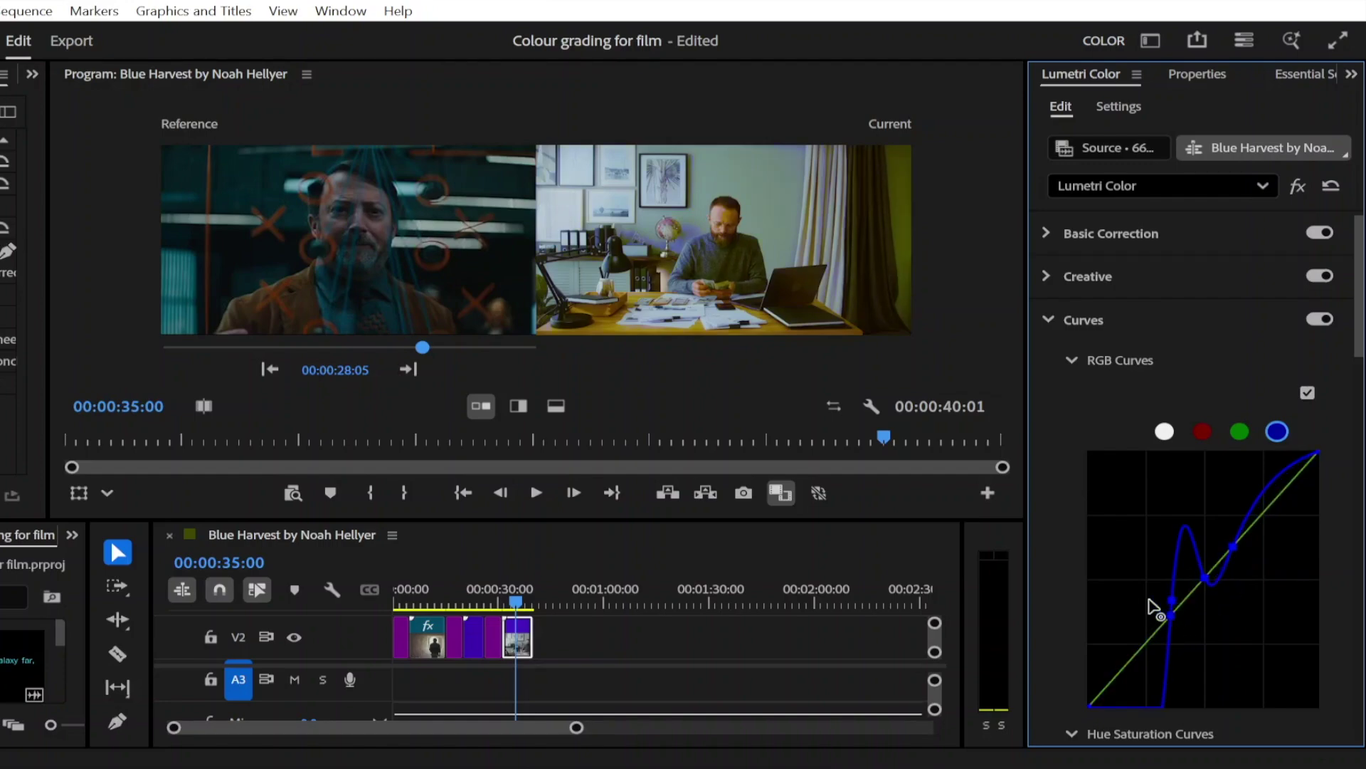
{"action": "double_click", "coordinate": [1152, 606]}
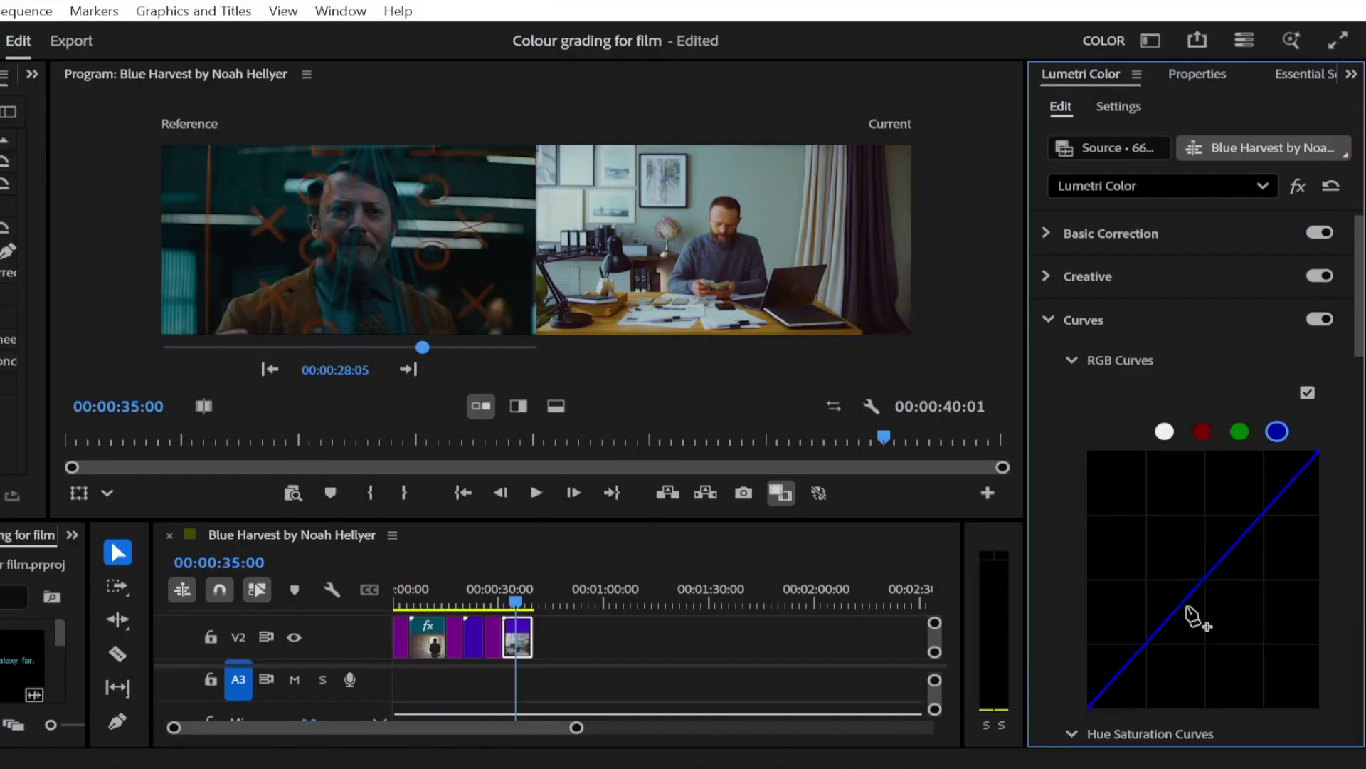
Step: Add one point to the lower part of the desk clip's blue curve and bow the curve upward
{"action": "left_click_drag", "start_coordinate": [1181, 618], "coordinate": [1144, 619]}
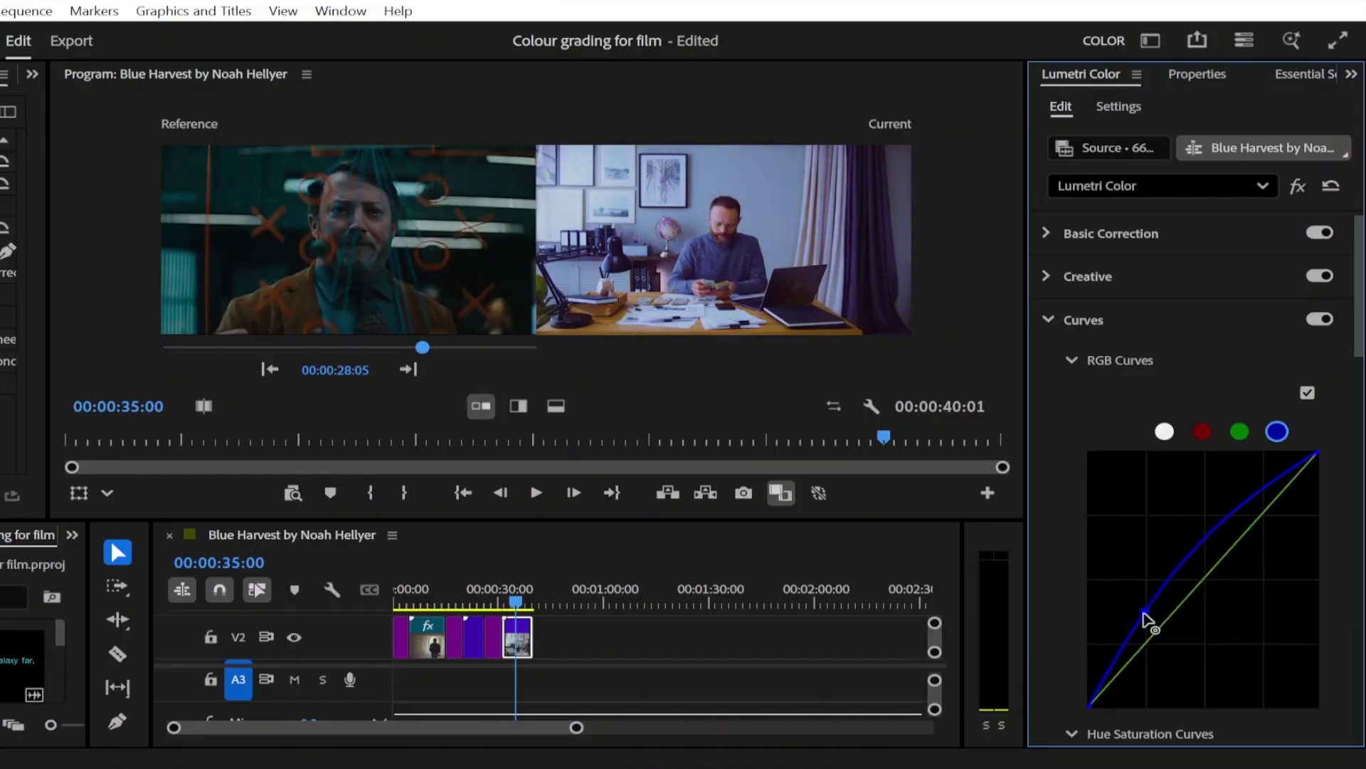
{"action": "left_click", "coordinate": [1047, 313]}
Step: Shift the desk clip's highlights slightly toward orange-red and start adjusting its shadows color wheel
{"action": "left_click", "coordinate": [1054, 359]}
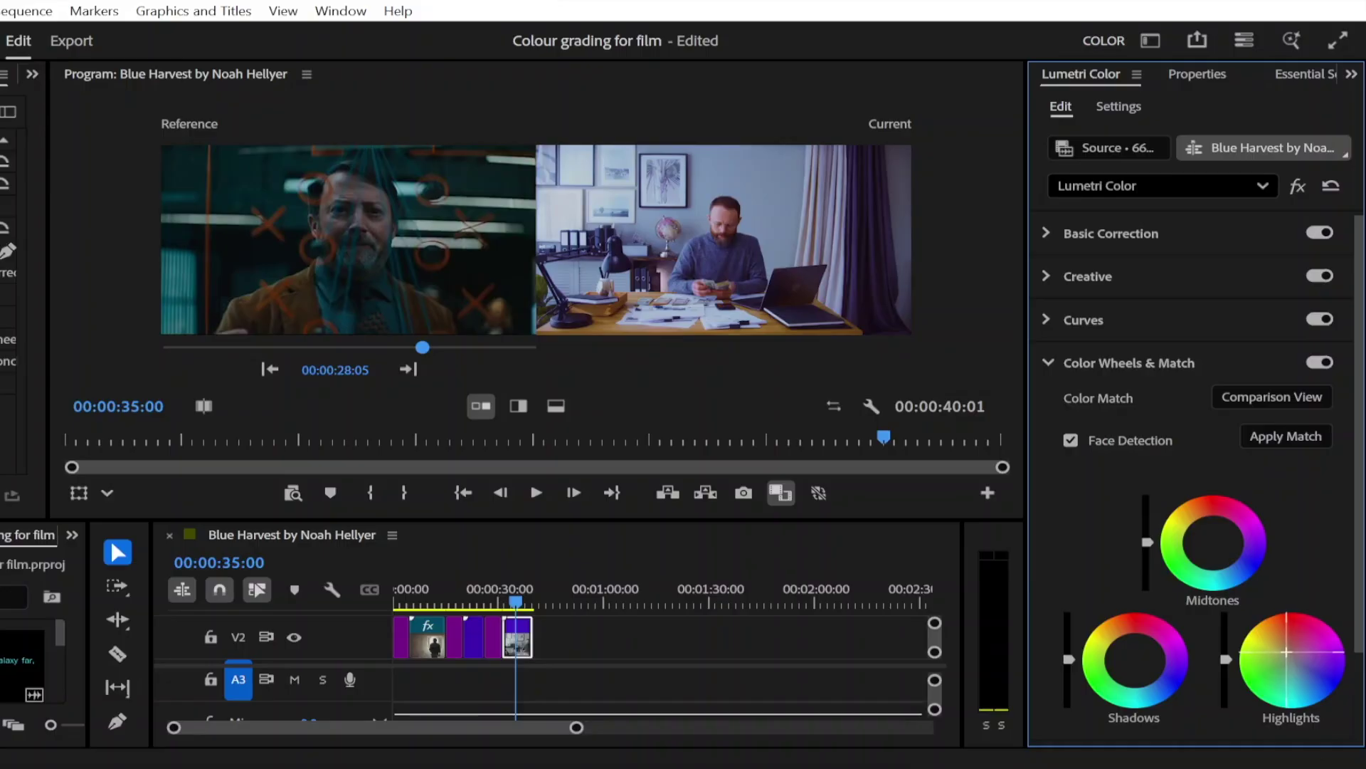
{"action": "left_click", "coordinate": [1136, 661]}
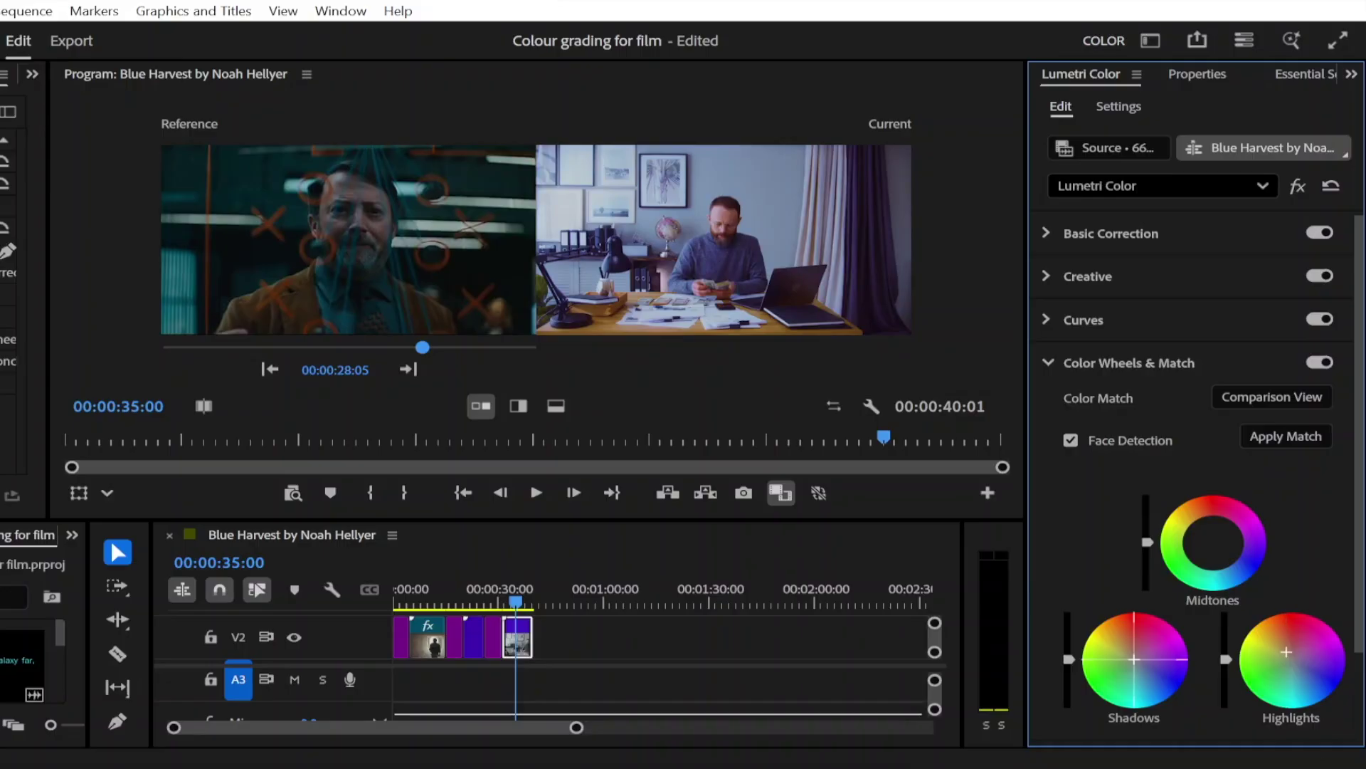